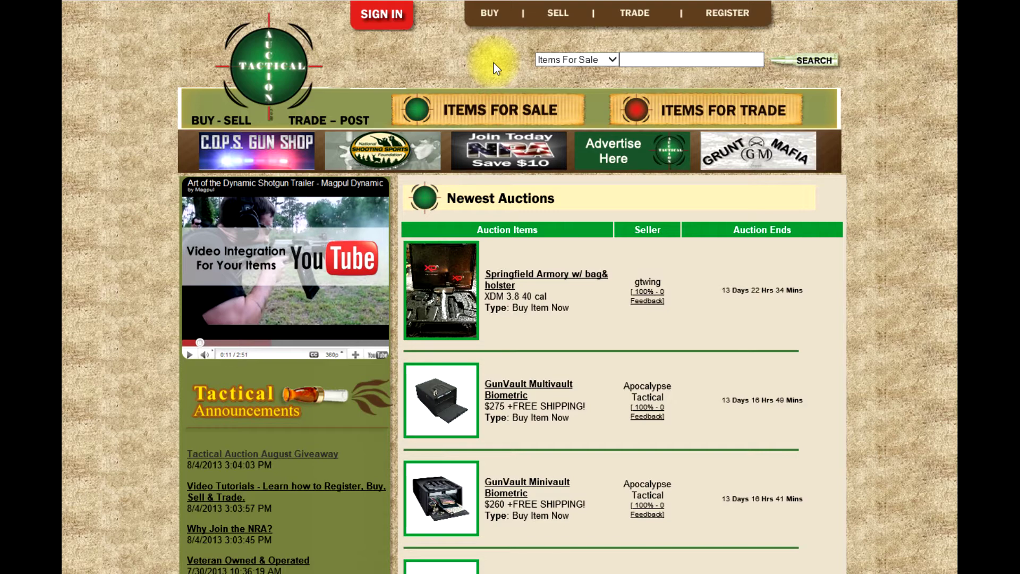
- Log in through SIGN IN with the member username and password
{"action": "left_click", "coordinate": [387, 18]}
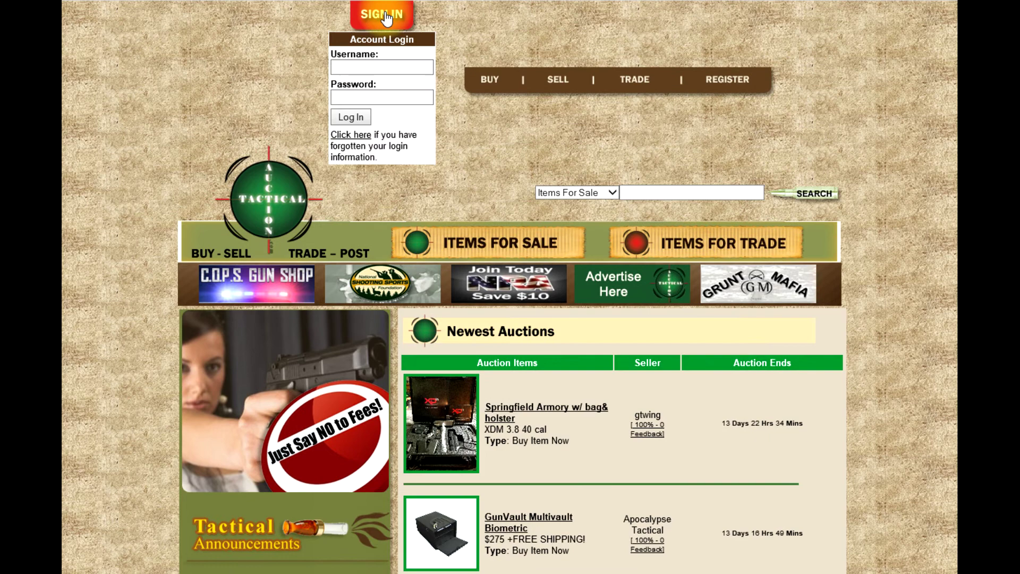
{"action": "left_click", "coordinate": [364, 68]}
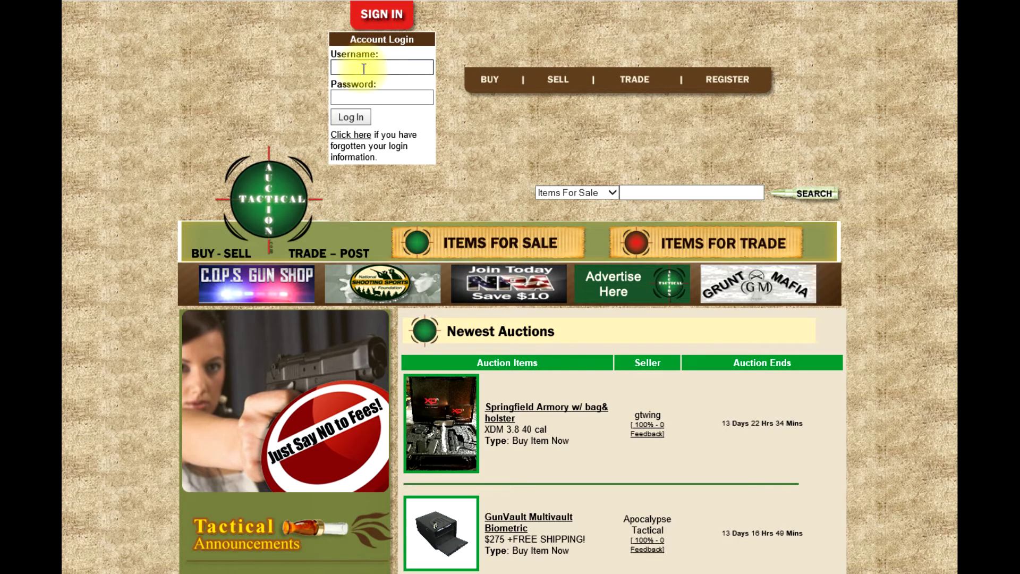
{"action": "type", "text": "b"}
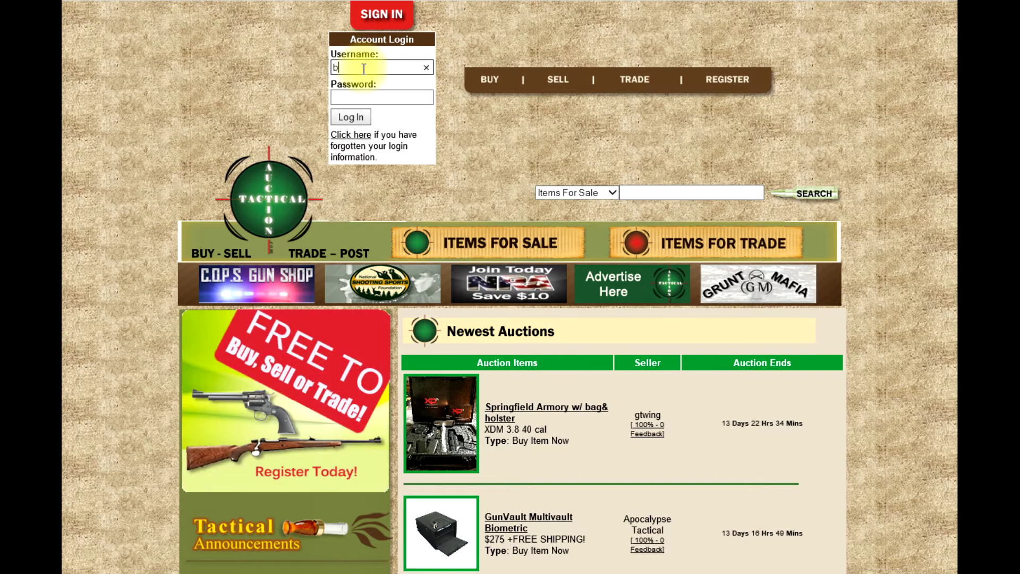
{"action": "type", "text": "un"}
{"action": "key", "text": "BackSpace"}
{"action": "key", "text": "BackSpace"}
{"action": "key", "text": "BackSpace"}
{"action": "type", "text": "b"}
{"action": "key", "text": "BackSpace"}
{"action": "type", "text": "BigEd"}
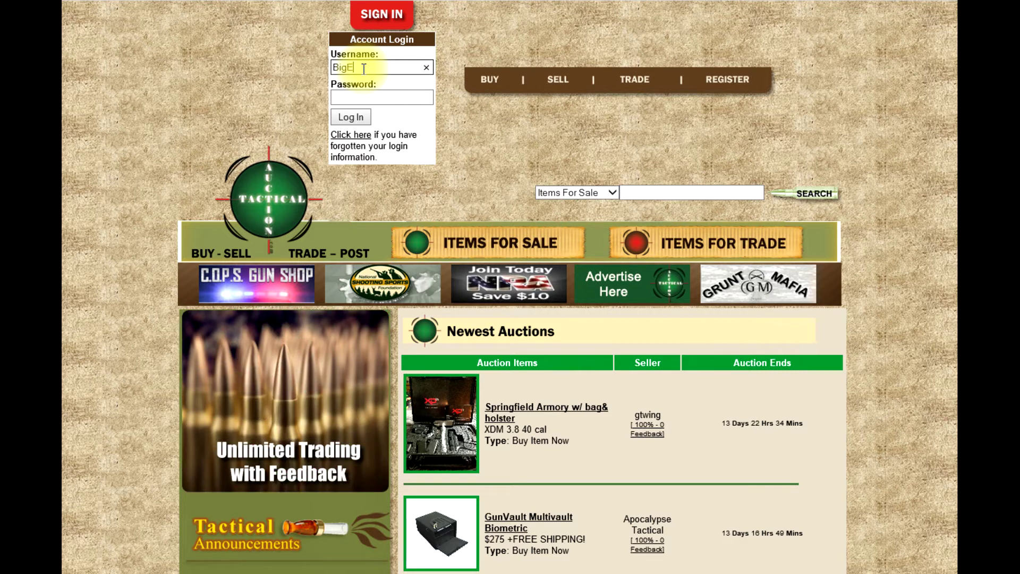
{"action": "key", "text": "Tab"}
{"action": "type", "text": "••••••"}
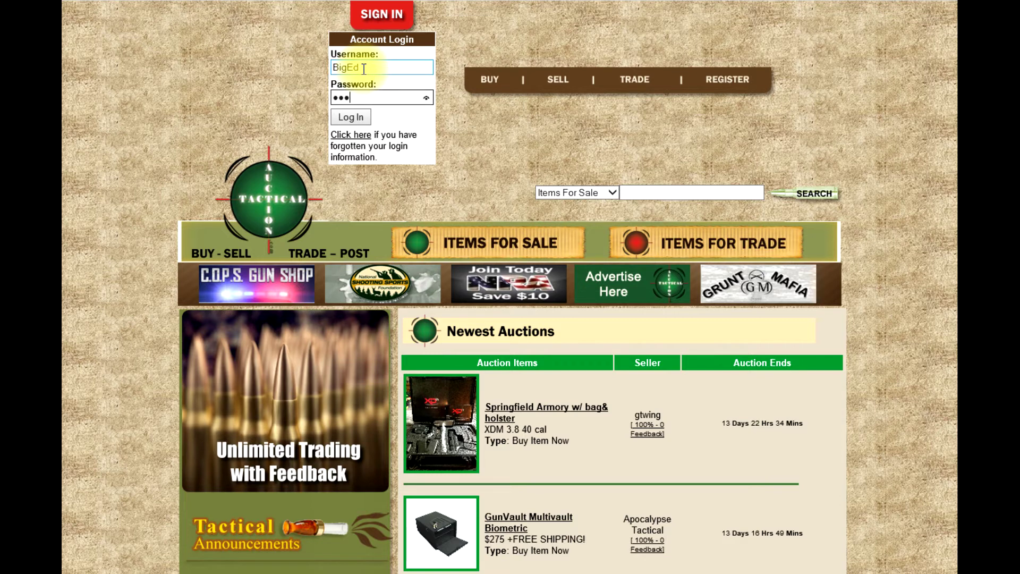
{"action": "type", "text": "••••••"}
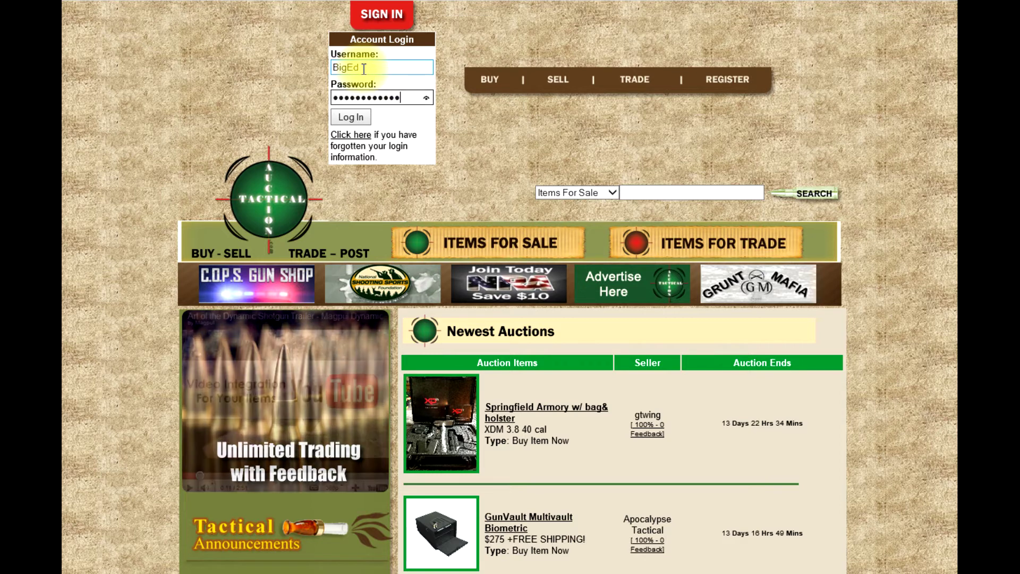
{"action": "left_click", "coordinate": [360, 120]}
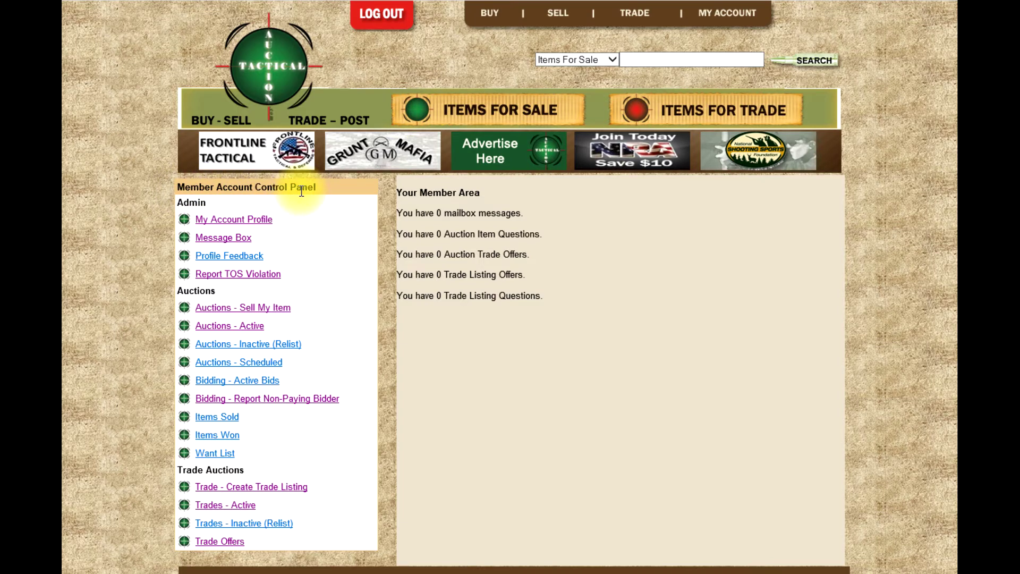
- Open SELL and review the Basic Tactical, Buy Item Now, Fixed Price and Dutch auction types
{"action": "left_click", "coordinate": [562, 22]}
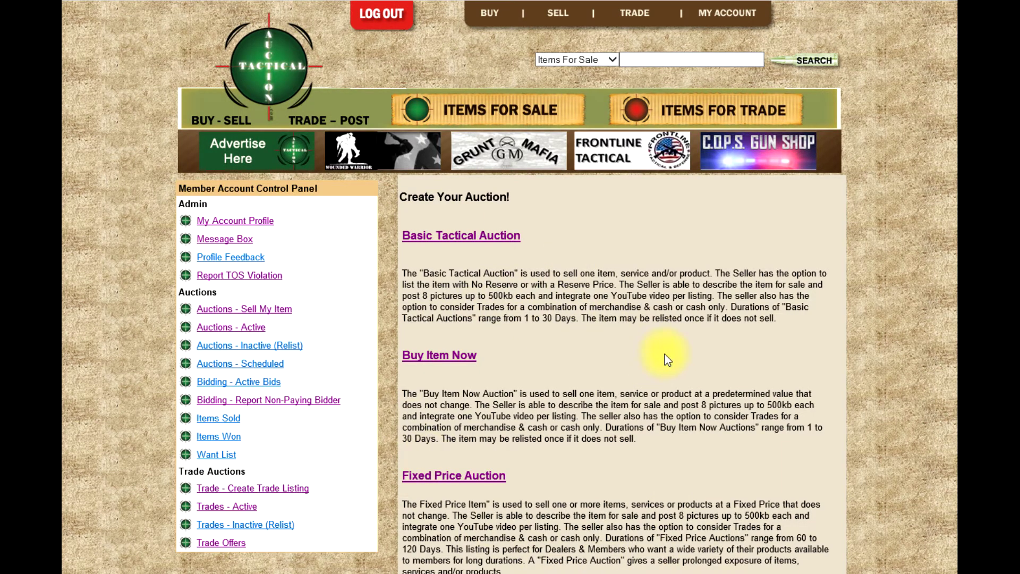
{"action": "scroll", "coordinate": [665, 354], "scroll_direction": "down", "scroll_amount": 1}
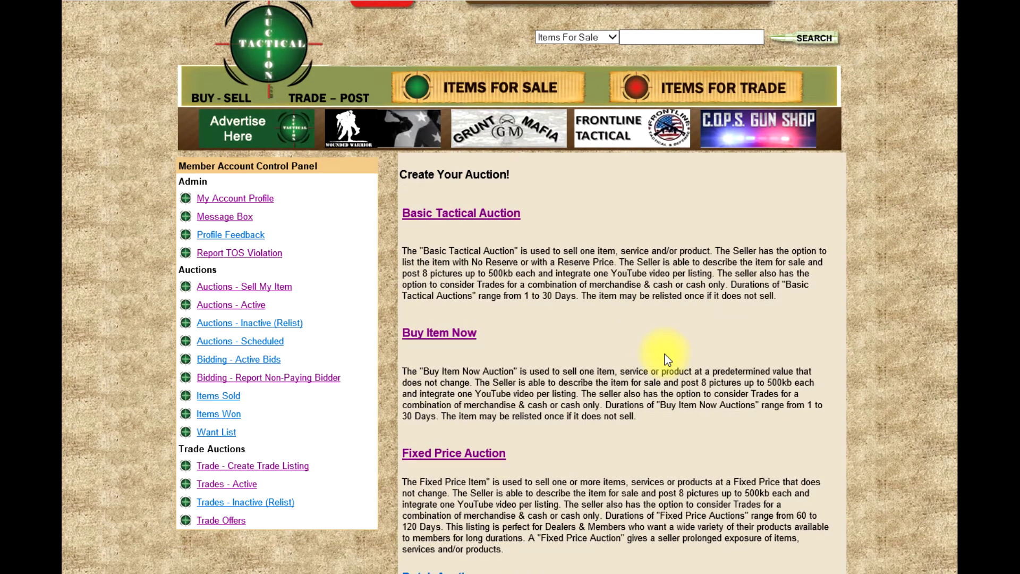
{"action": "scroll", "coordinate": [668, 359], "scroll_direction": "down", "scroll_amount": 1}
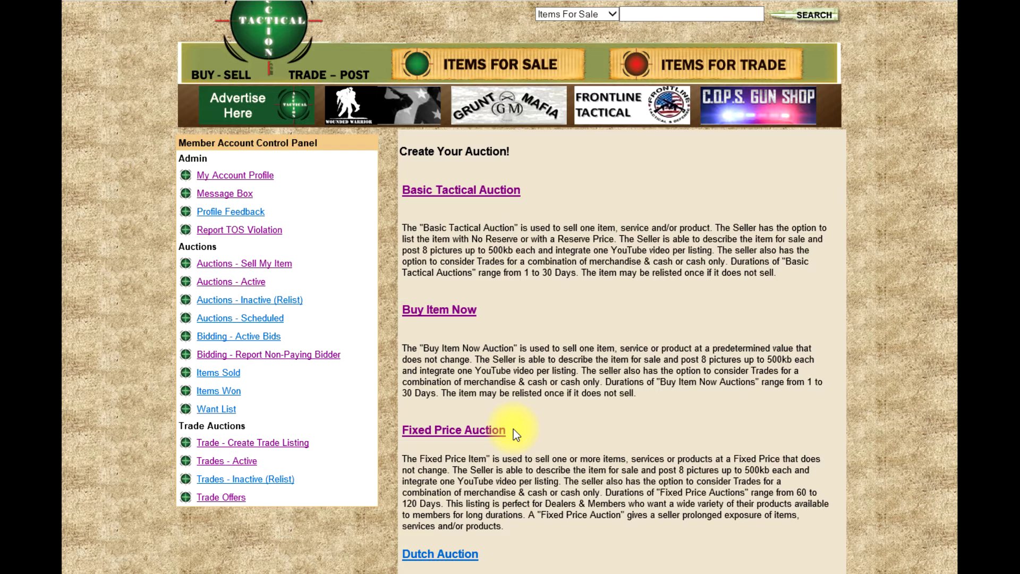
- Start a Basic Tactical Auction, checking Item Name and Sub-Name and keeping the Semi-Auto category
{"action": "left_click", "coordinate": [477, 193]}
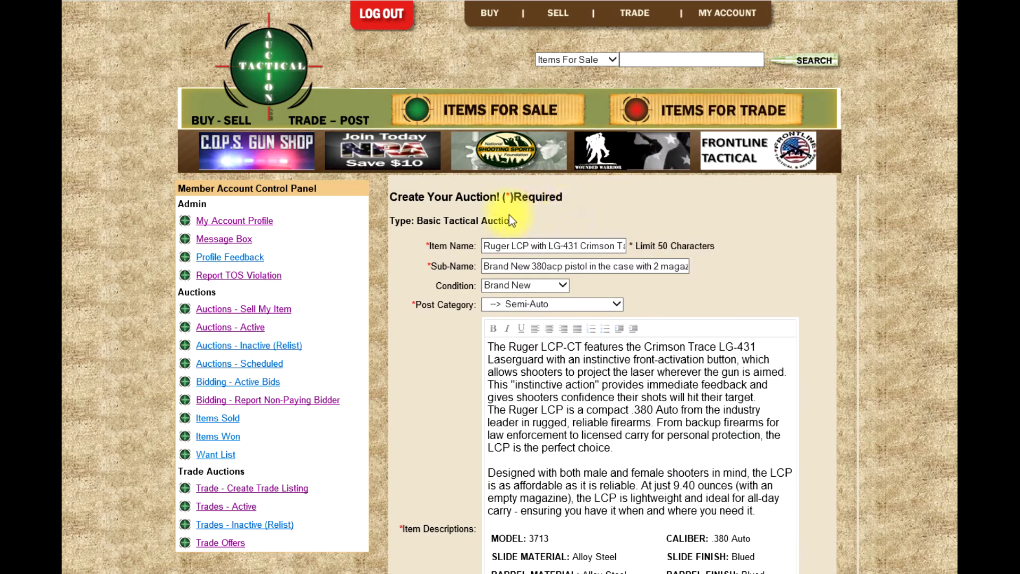
{"action": "left_click_drag", "start_coordinate": [563, 197], "coordinate": [391, 197]}
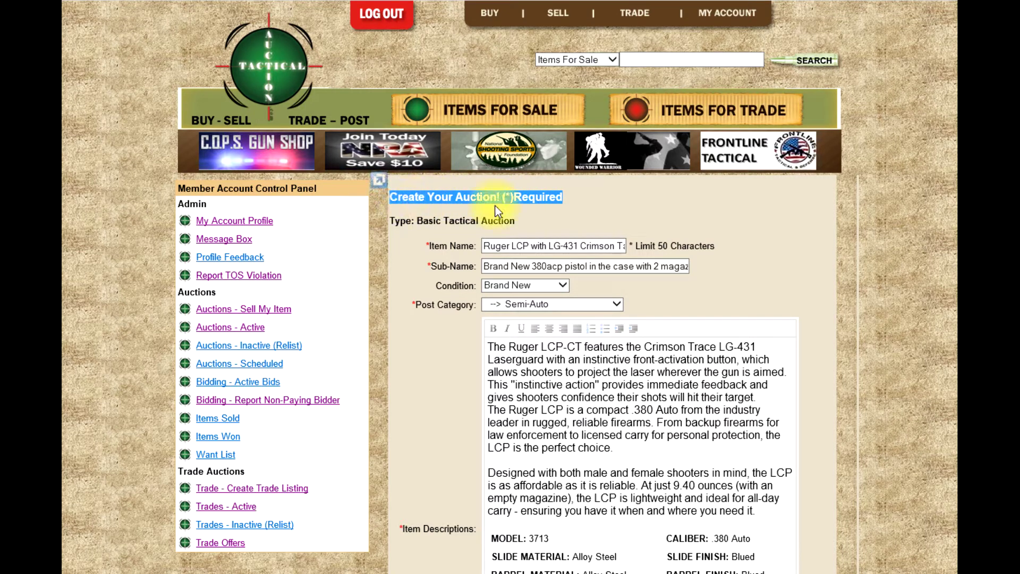
{"action": "left_click", "coordinate": [652, 233]}
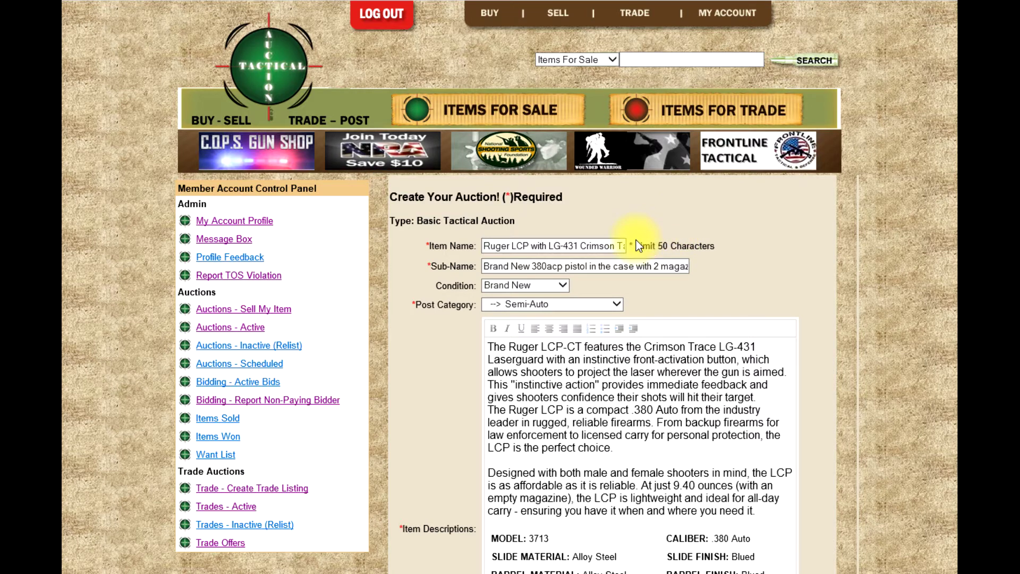
{"action": "left_click", "coordinate": [569, 246]}
{"action": "left_click", "coordinate": [548, 267]}
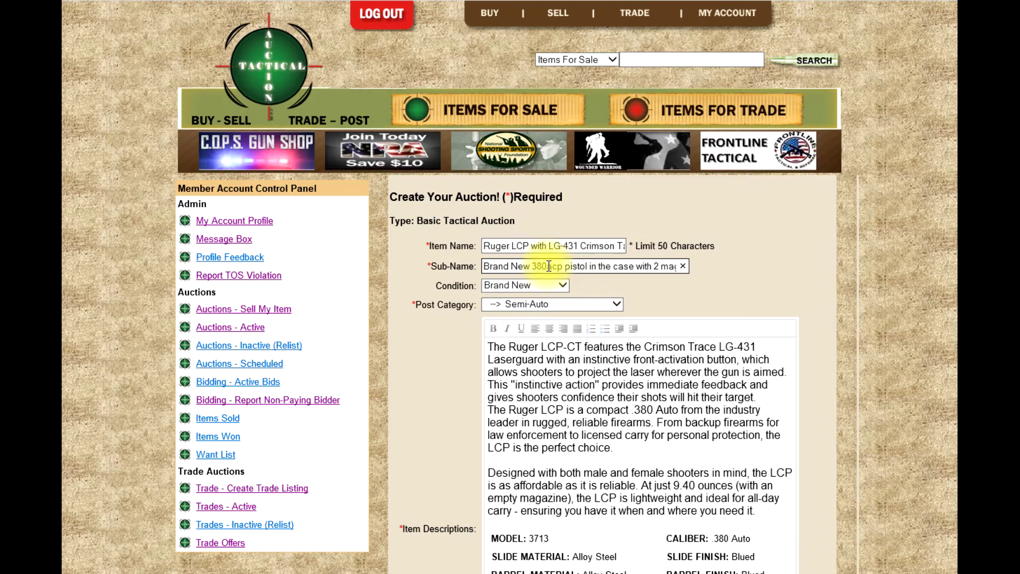
{"action": "left_click", "coordinate": [592, 305]}
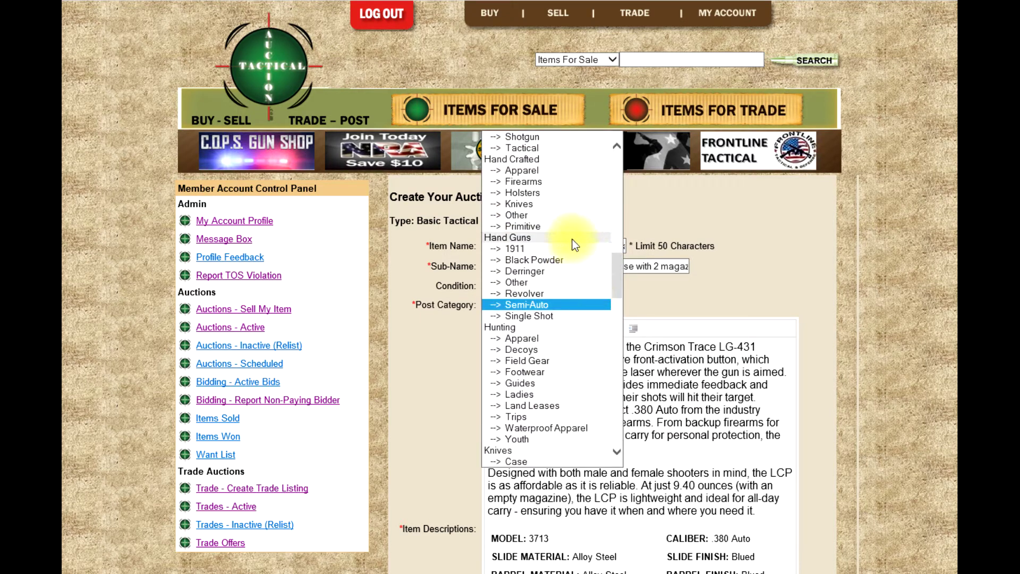
{"action": "left_click", "coordinate": [569, 305]}
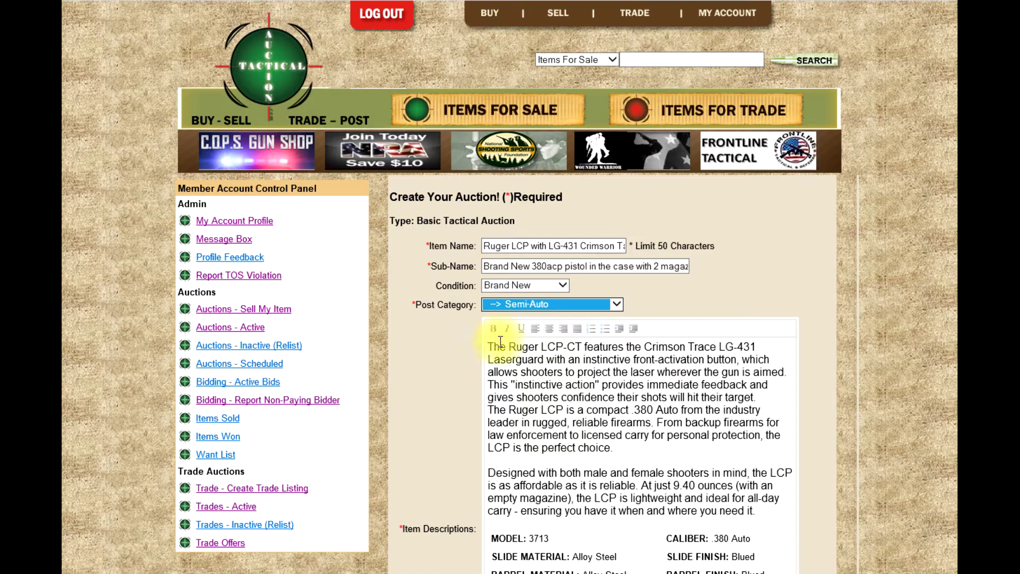
{"action": "left_click_drag", "start_coordinate": [489, 345], "coordinate": [731, 442]}
{"action": "scroll", "coordinate": [731, 441], "scroll_direction": "down", "scroll_amount": 3}
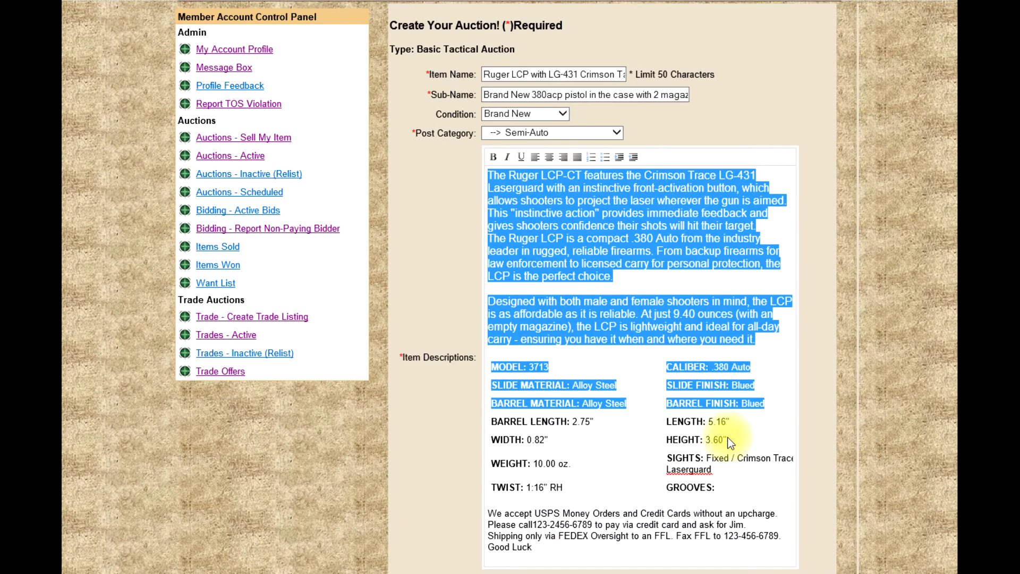
{"action": "scroll", "coordinate": [731, 441], "scroll_direction": "down", "scroll_amount": 1}
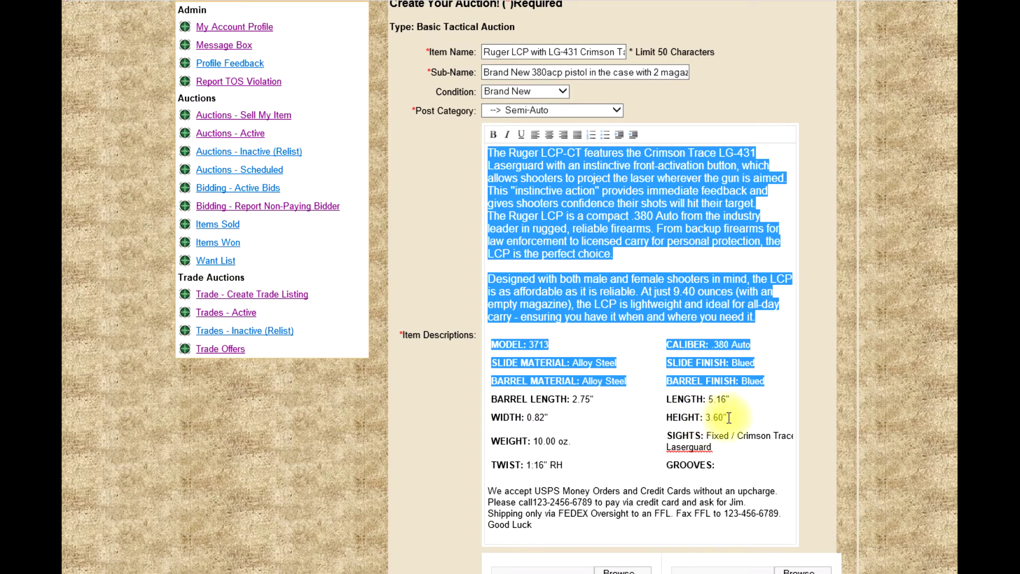
{"action": "left_click", "coordinate": [730, 419]}
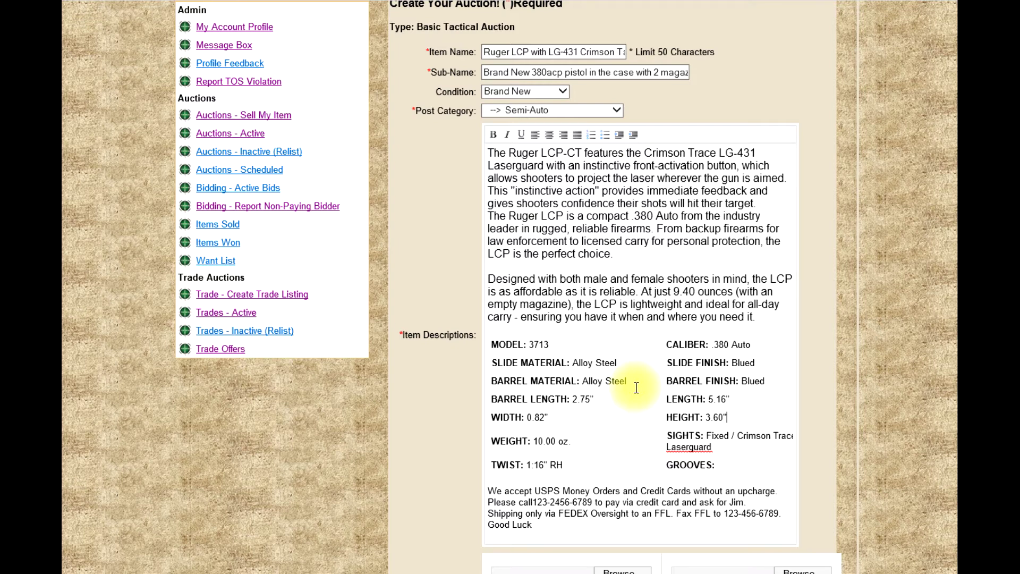
{"action": "scroll", "coordinate": [637, 387], "scroll_direction": "down", "scroll_amount": 1}
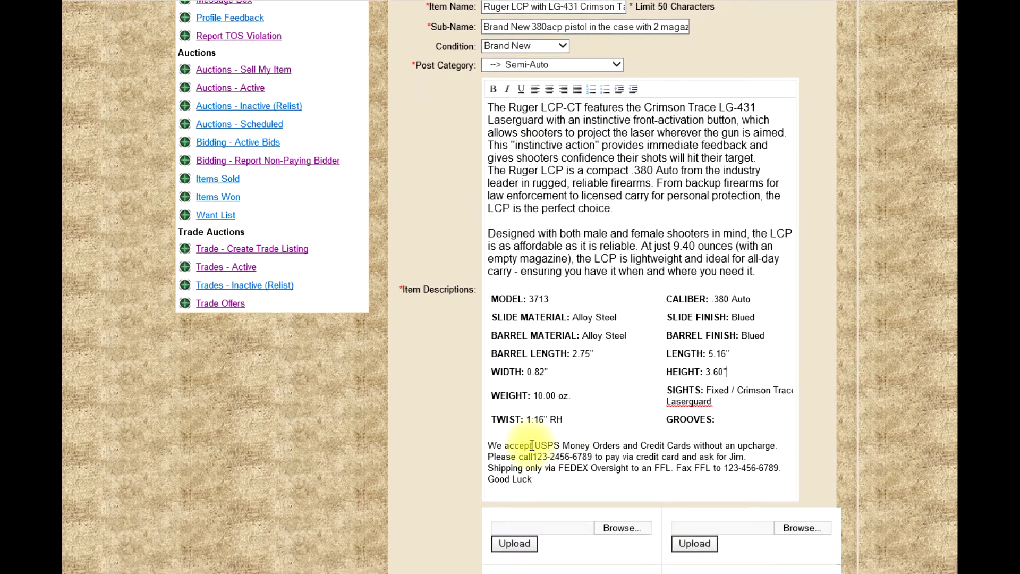
{"action": "left_click_drag", "start_coordinate": [488, 446], "coordinate": [564, 481]}
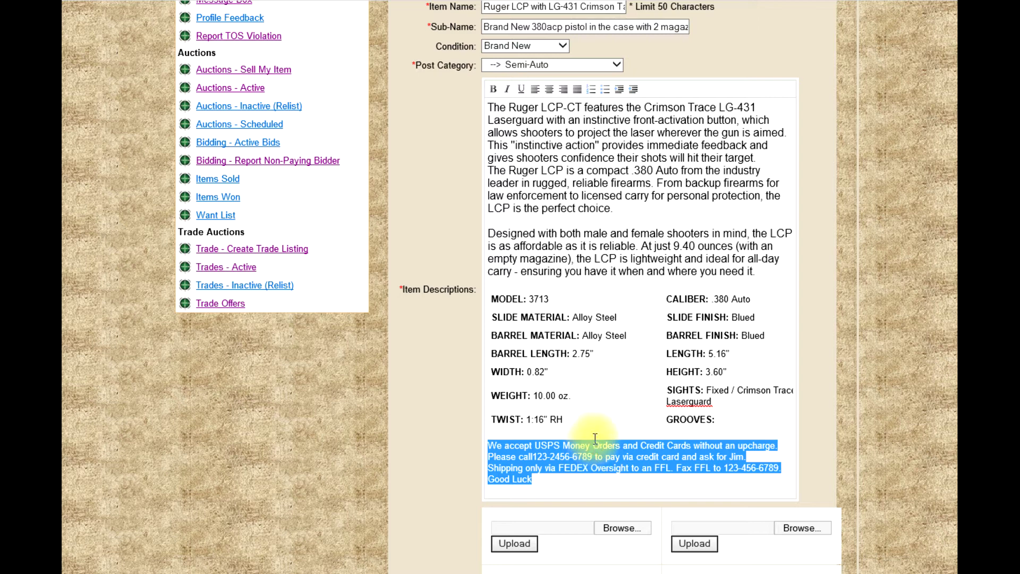
- Add Ruger LCP 1 from Tactical Auction > Tutorials > How to Sell as the first photo
{"action": "scroll", "coordinate": [595, 438], "scroll_direction": "down", "scroll_amount": 3}
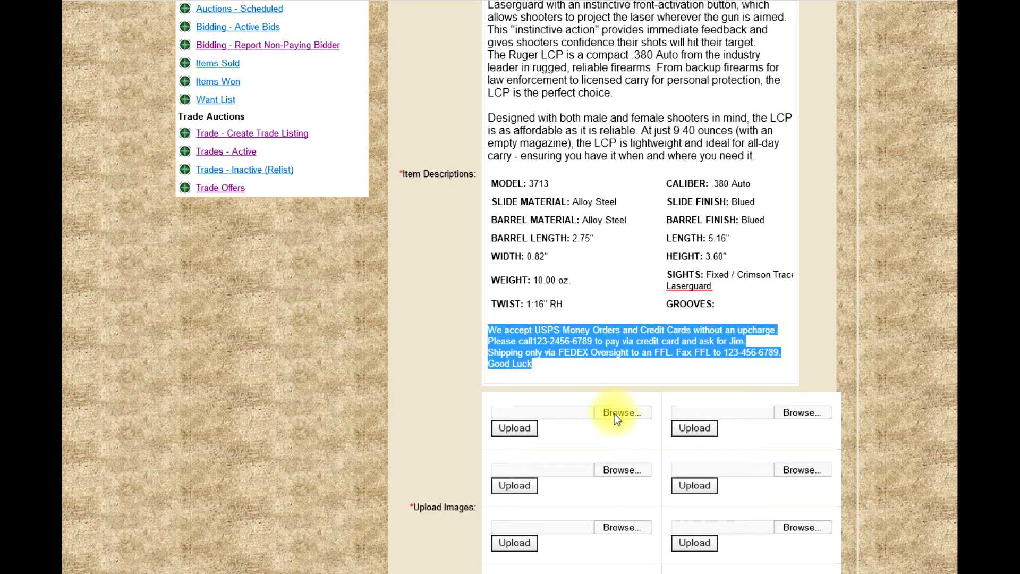
{"action": "left_click", "coordinate": [618, 372]}
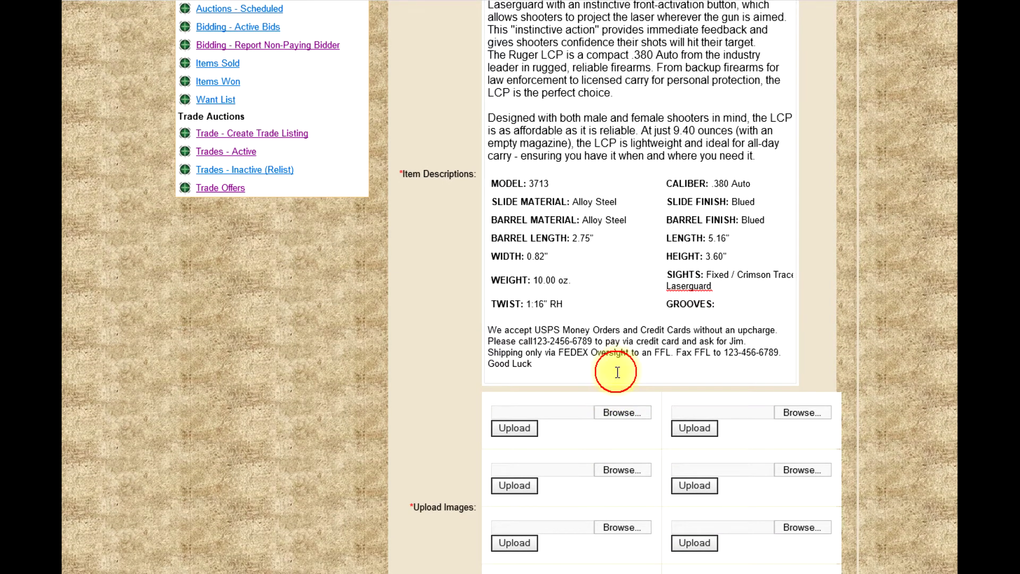
{"action": "left_click", "coordinate": [620, 413]}
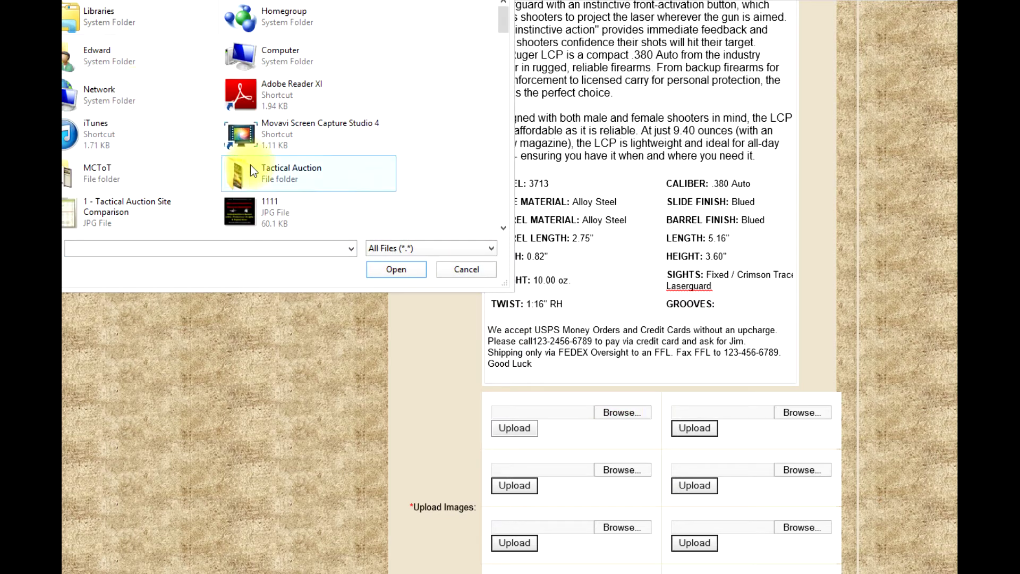
{"action": "double_click", "coordinate": [242, 168]}
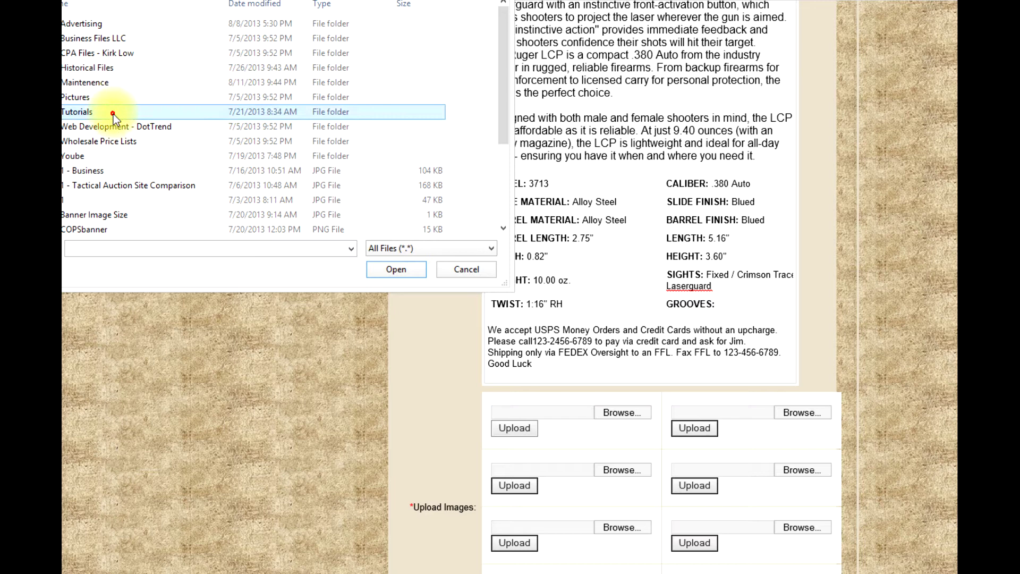
{"action": "double_click", "coordinate": [114, 114]}
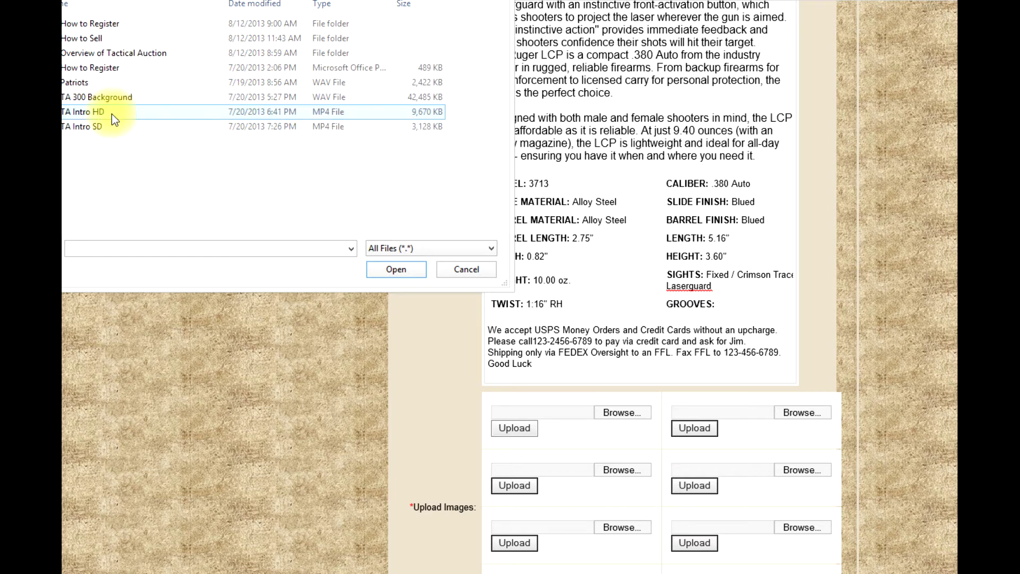
{"action": "double_click", "coordinate": [118, 35]}
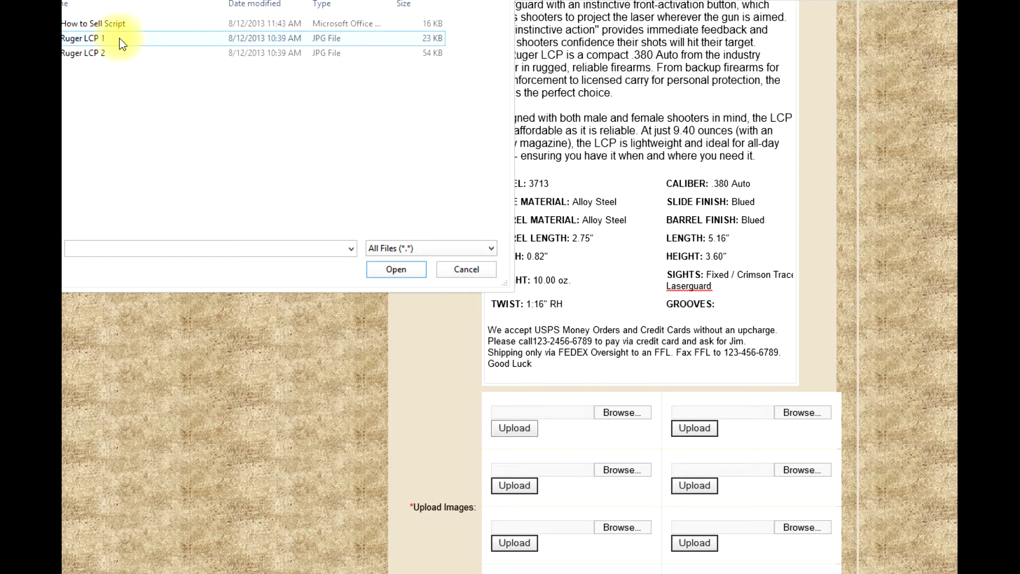
{"action": "double_click", "coordinate": [120, 39]}
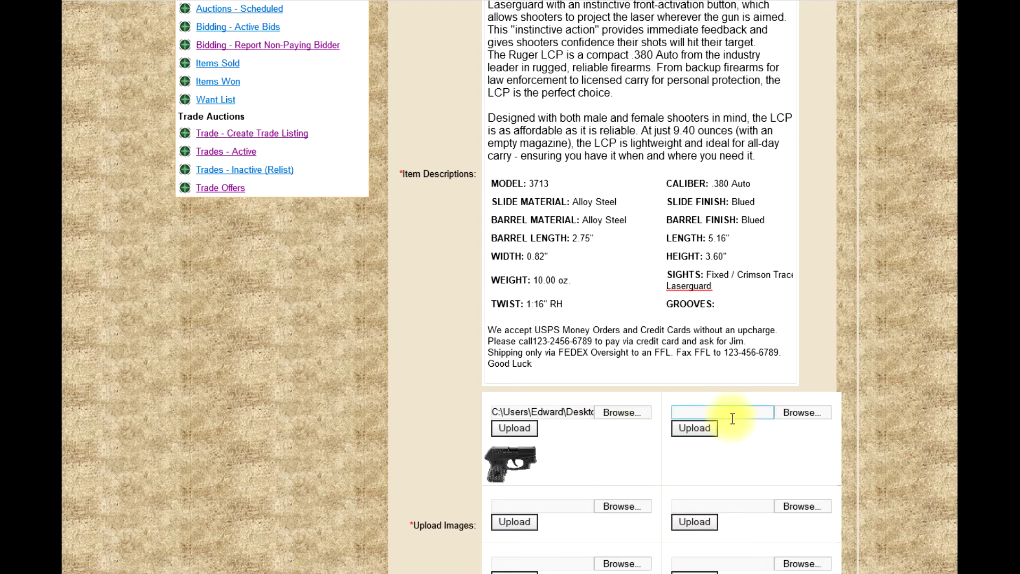
- Add Ruger LCP 2 as the photo in the second image slot
{"action": "left_click", "coordinate": [796, 415]}
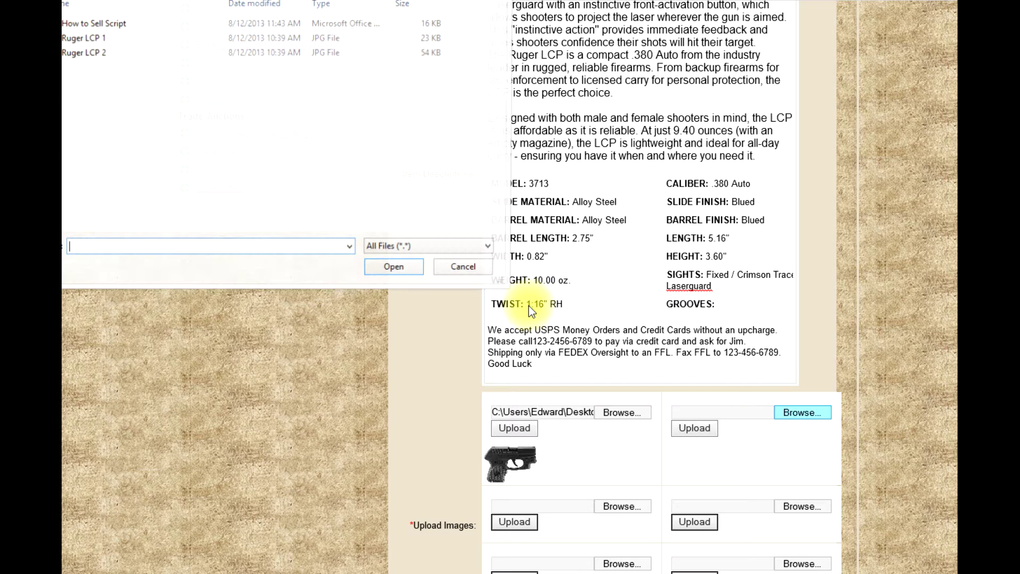
{"action": "double_click", "coordinate": [100, 54]}
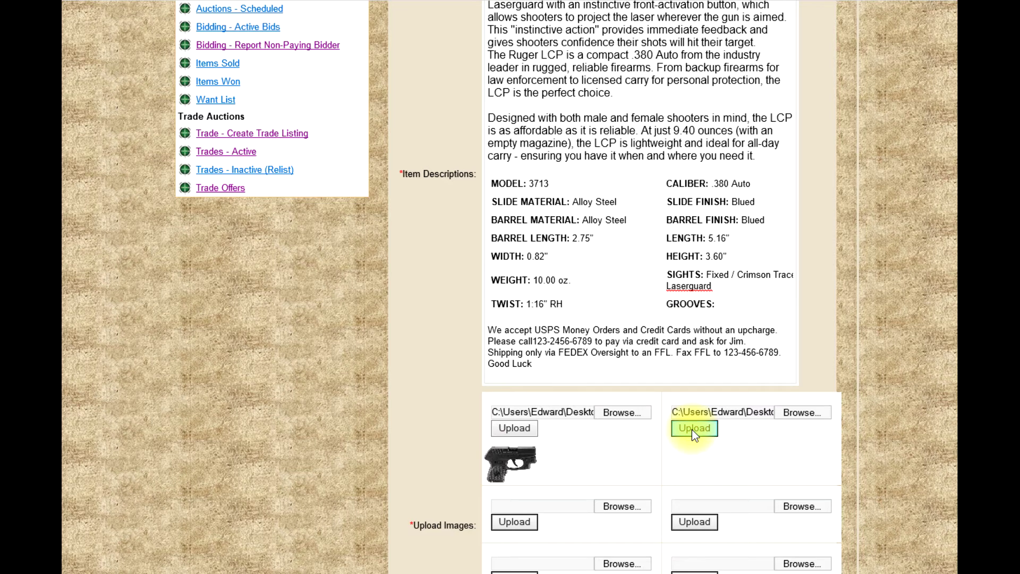
{"action": "scroll", "coordinate": [720, 456], "scroll_direction": "down", "scroll_amount": 3}
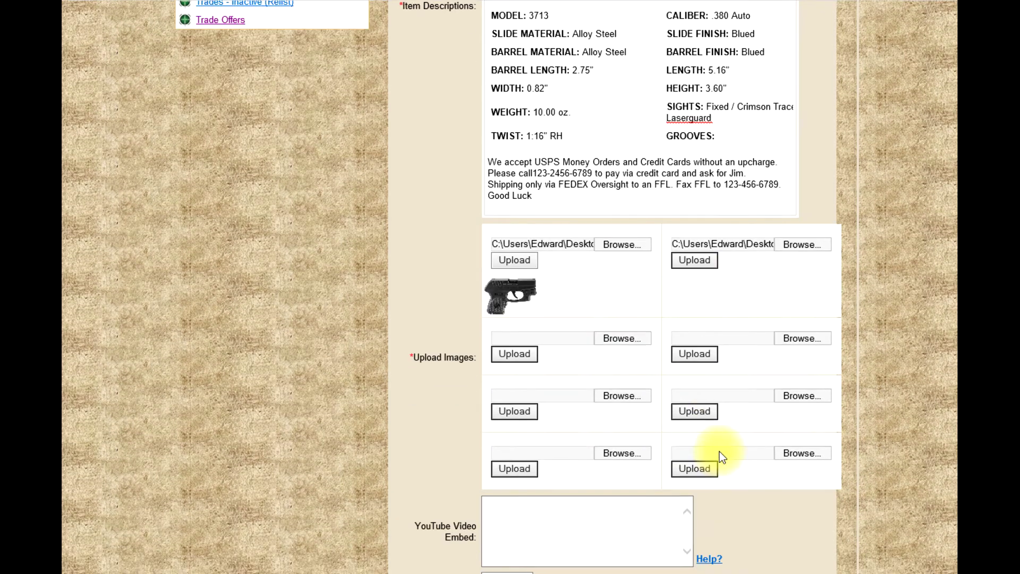
{"action": "scroll", "coordinate": [720, 452], "scroll_direction": "down", "scroll_amount": 3}
- Focus the YouTube Video Embed box and switch to the LCP video's YouTube page
{"action": "left_click", "coordinate": [530, 393]}
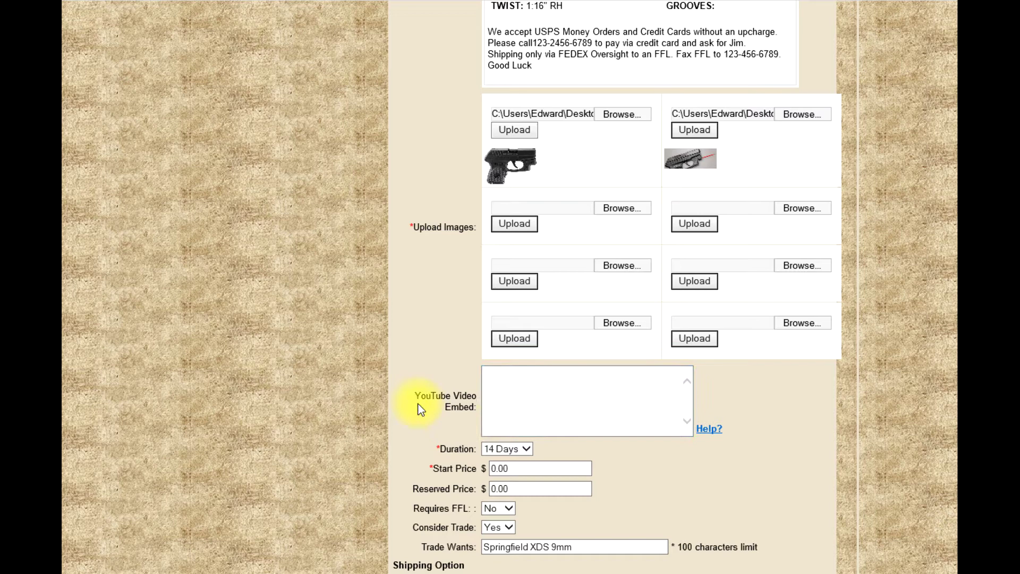
{"action": "left_click_drag", "start_coordinate": [417, 396], "coordinate": [474, 410]}
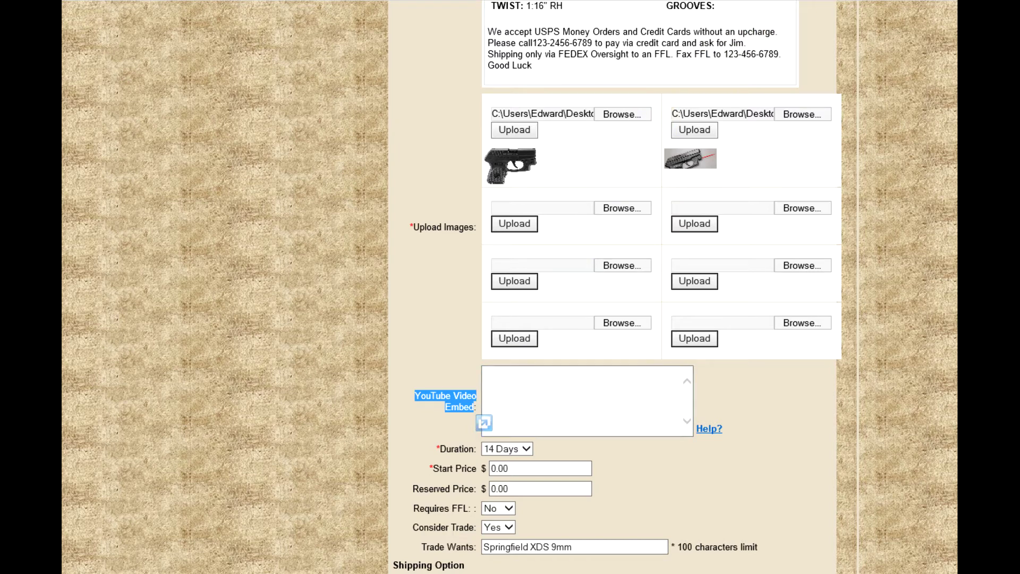
{"action": "left_click", "coordinate": [808, 3]}
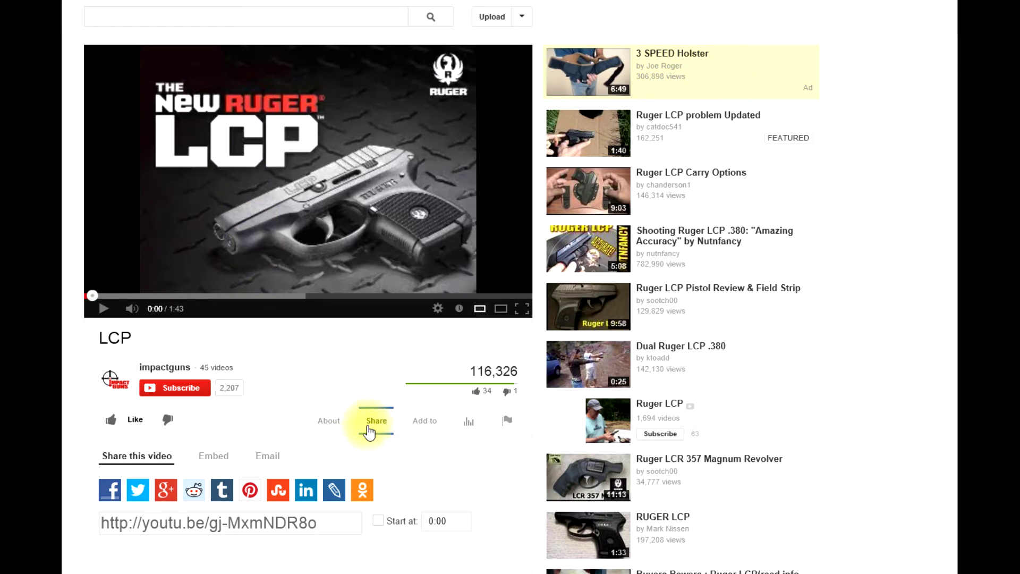
- Copy the LCP video's 420 × 315 iframe code from YouTube's Share > Embed
{"action": "left_click", "coordinate": [381, 423]}
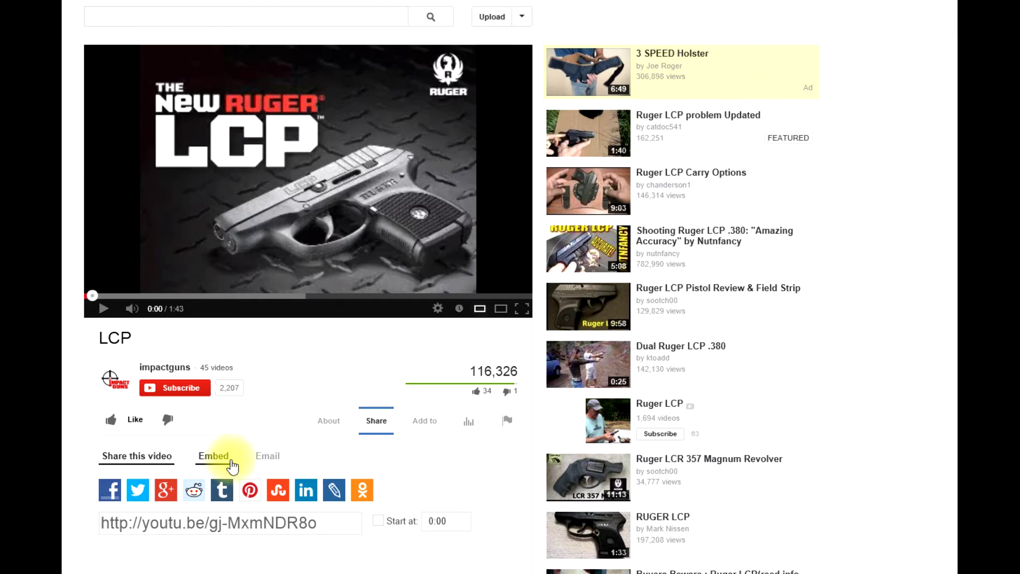
{"action": "left_click", "coordinate": [213, 458]}
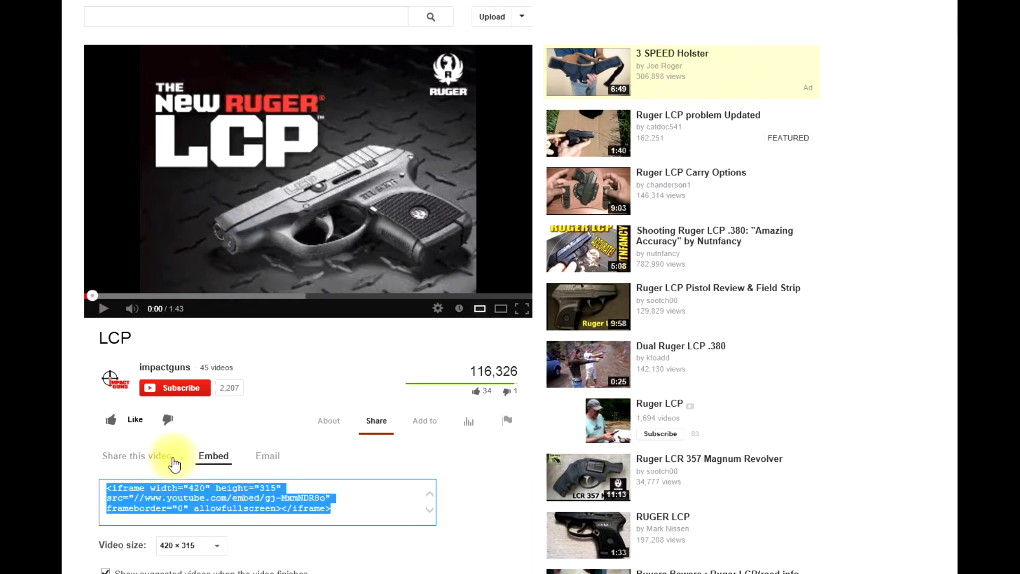
{"action": "scroll", "coordinate": [208, 457], "scroll_direction": "down", "scroll_amount": 1}
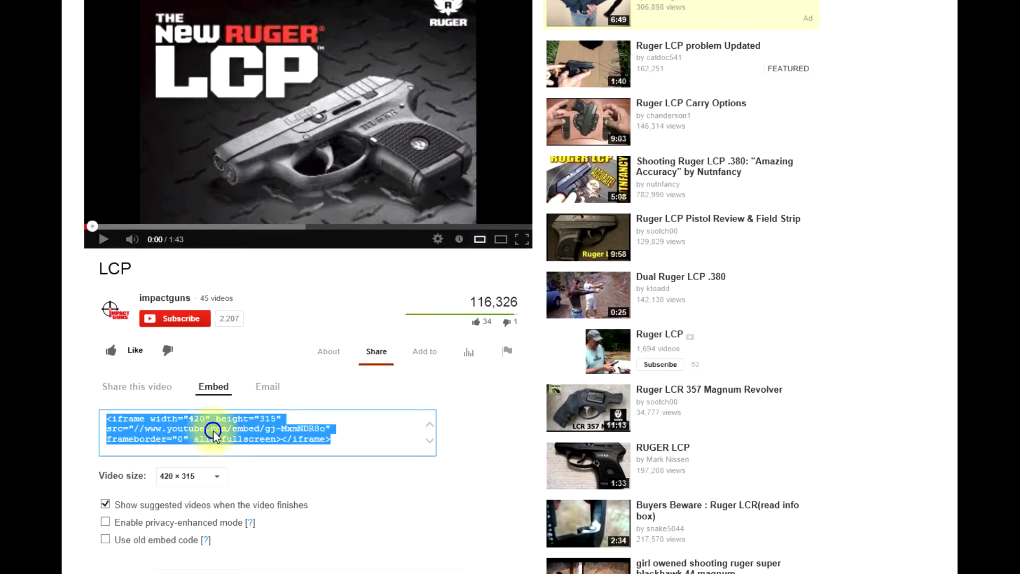
{"action": "right_click", "coordinate": [215, 434]}
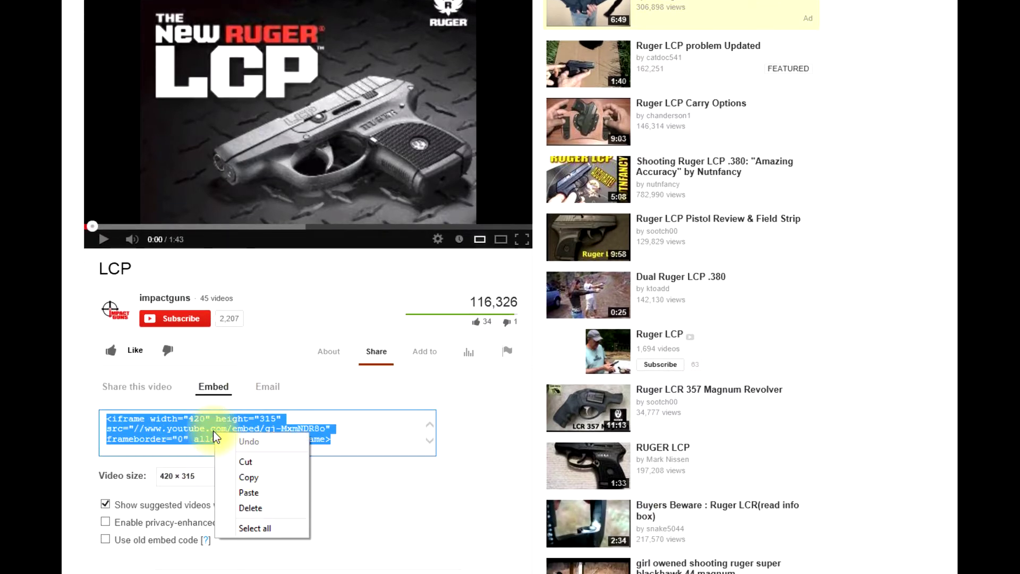
{"action": "left_click", "coordinate": [257, 478]}
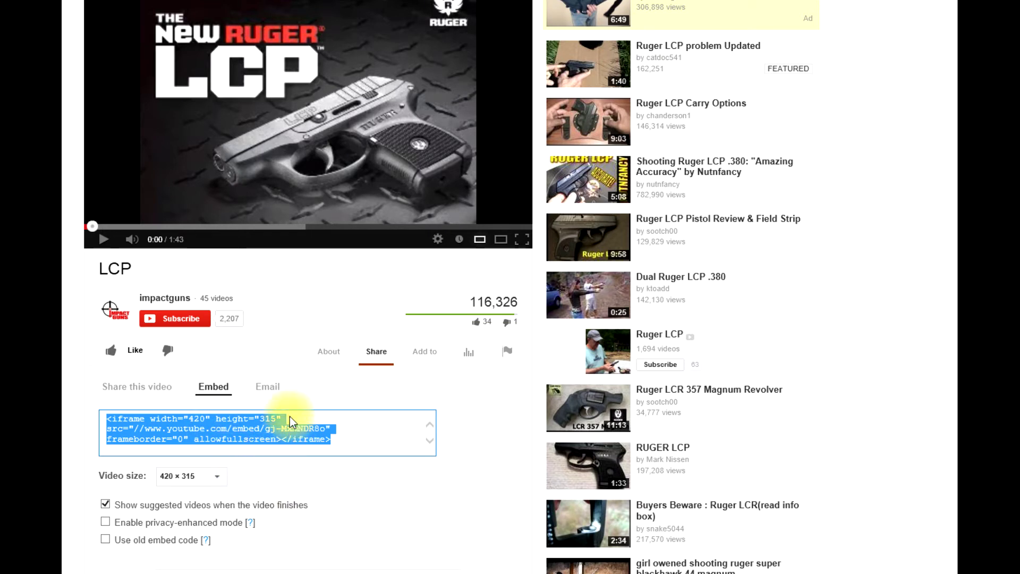
- Paste the copied 420 × 315 iframe code into the listing's YouTube Video Embed box
{"action": "key", "text": "ctrl+Tab"}
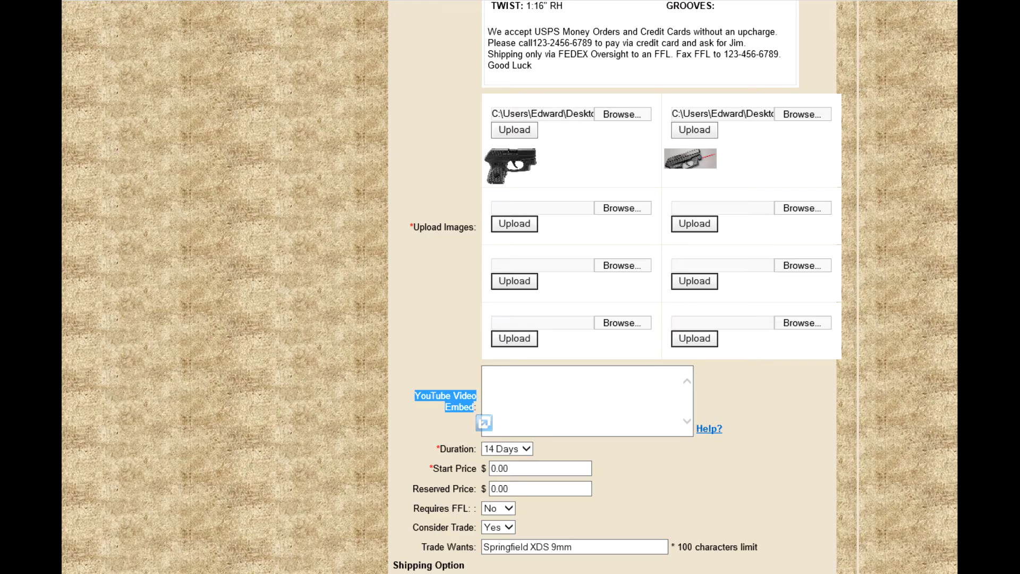
{"action": "left_click", "coordinate": [501, 373]}
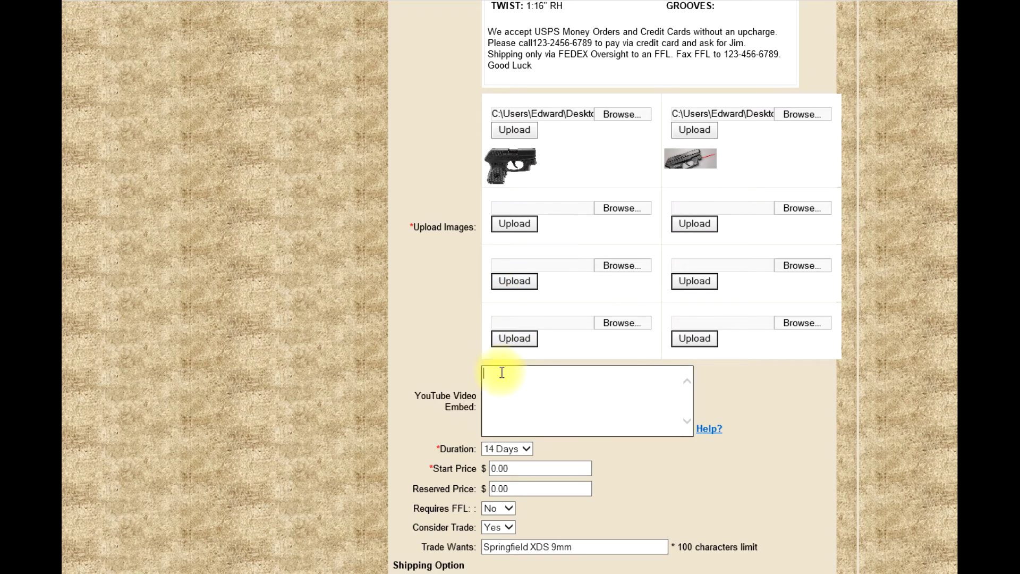
{"action": "right_click", "coordinate": [502, 372]}
{"action": "left_click", "coordinate": [551, 434]}
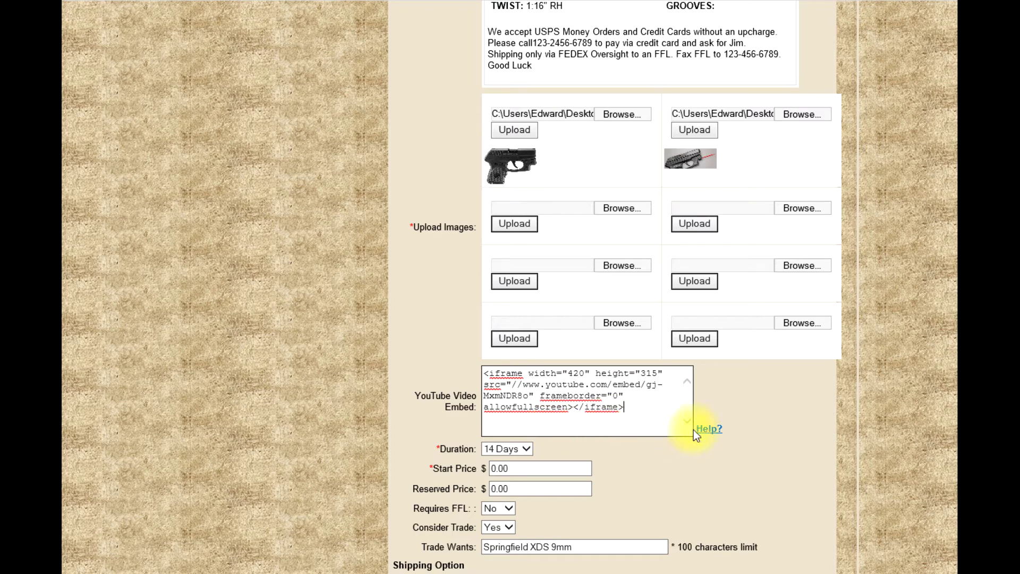
{"action": "mouse_move", "coordinate": [710, 431]}
- Set duration to 14 Days, Start Price to 100.00 and Reserved Price to 350.00
{"action": "left_click", "coordinate": [523, 452]}
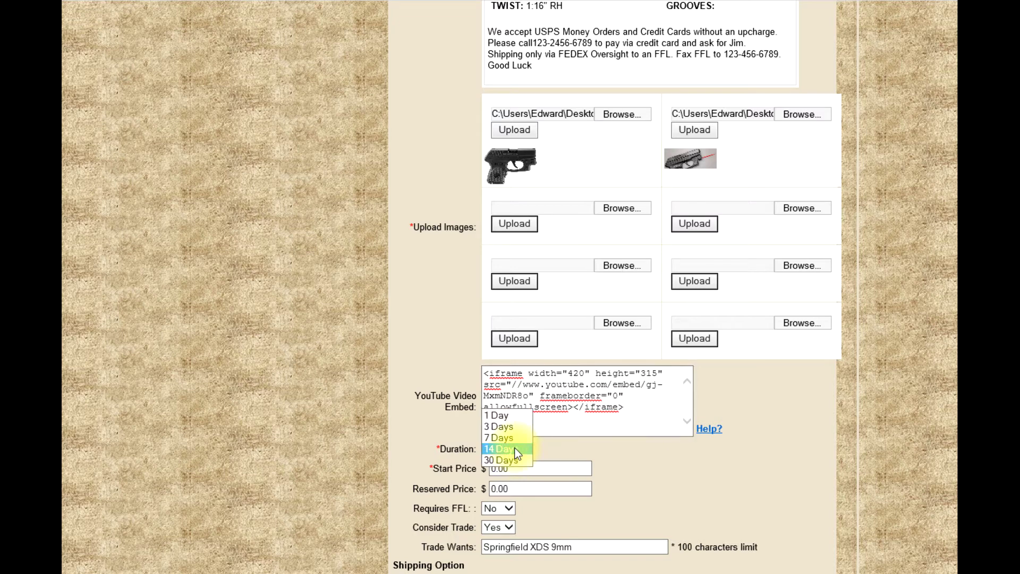
{"action": "left_click", "coordinate": [513, 450]}
{"action": "left_click_drag", "start_coordinate": [516, 468], "coordinate": [483, 469]}
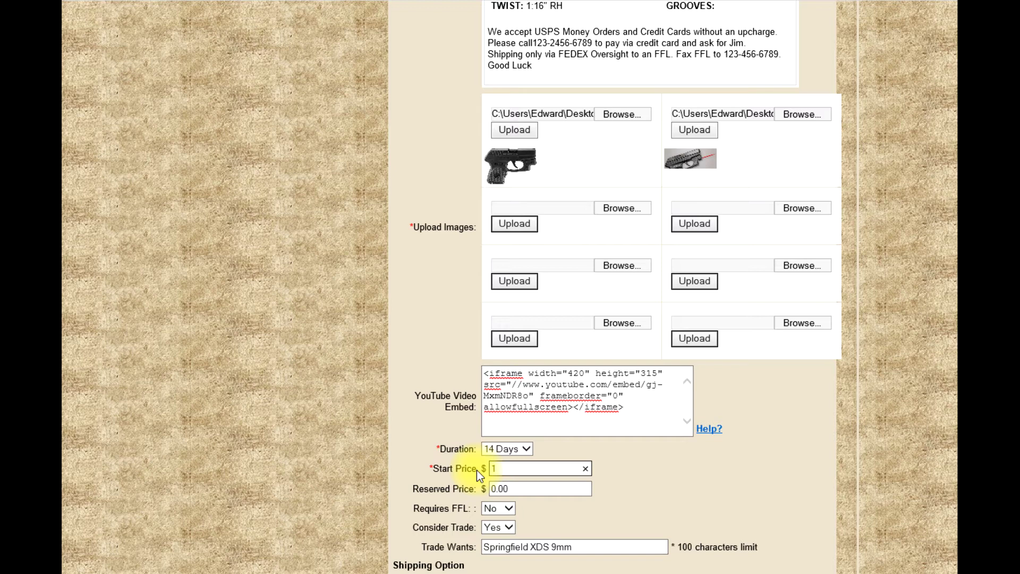
{"action": "type", "text": "100.00"}
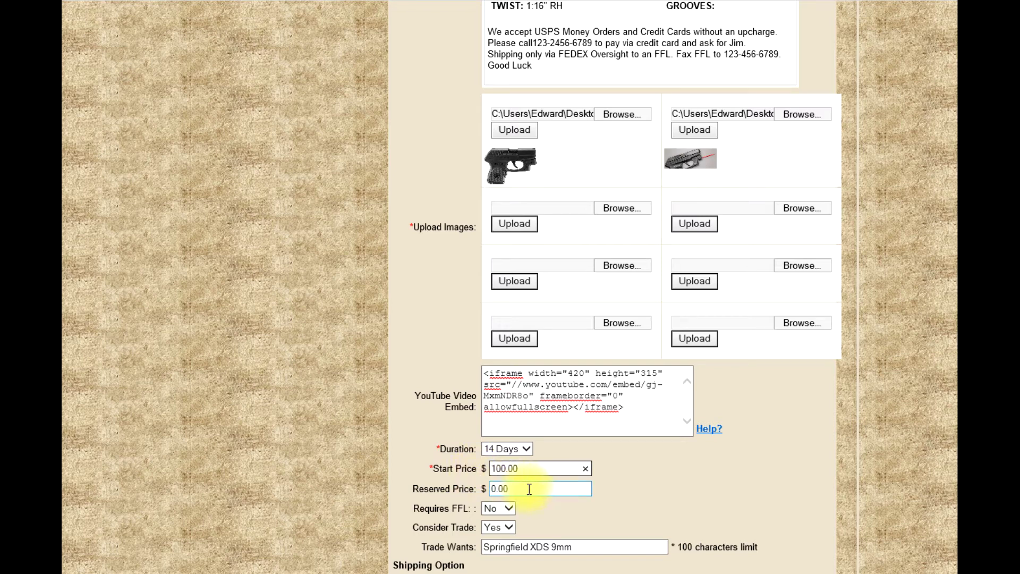
{"action": "left_click", "coordinate": [526, 488]}
{"action": "left_click_drag", "start_coordinate": [494, 488], "coordinate": [538, 500]}
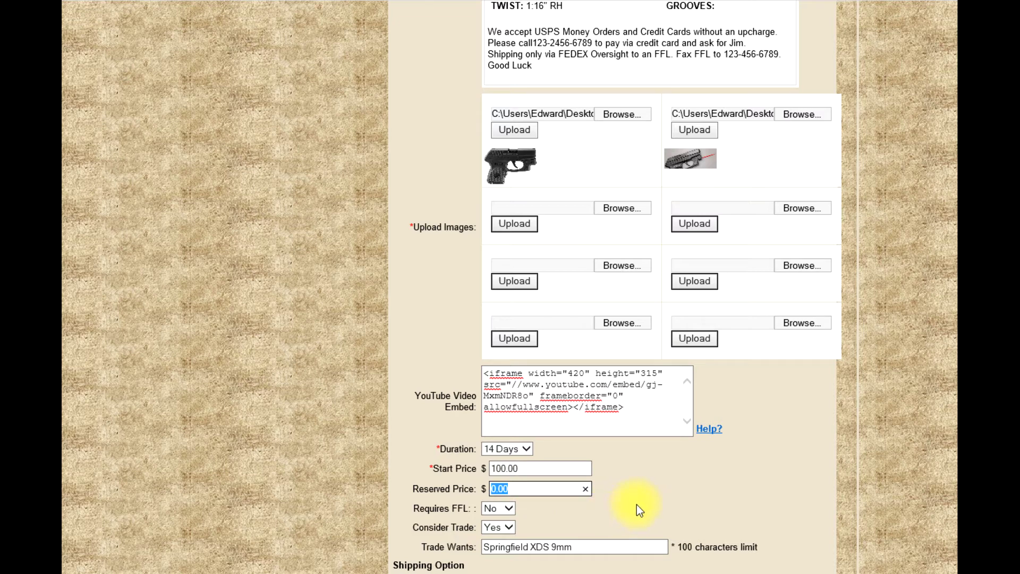
{"action": "type", "text": "350.00"}
- Set Requires FFL and Consider Trade to Yes, wanting a Springfield XDS 9mm in trade
{"action": "left_click", "coordinate": [509, 509]}
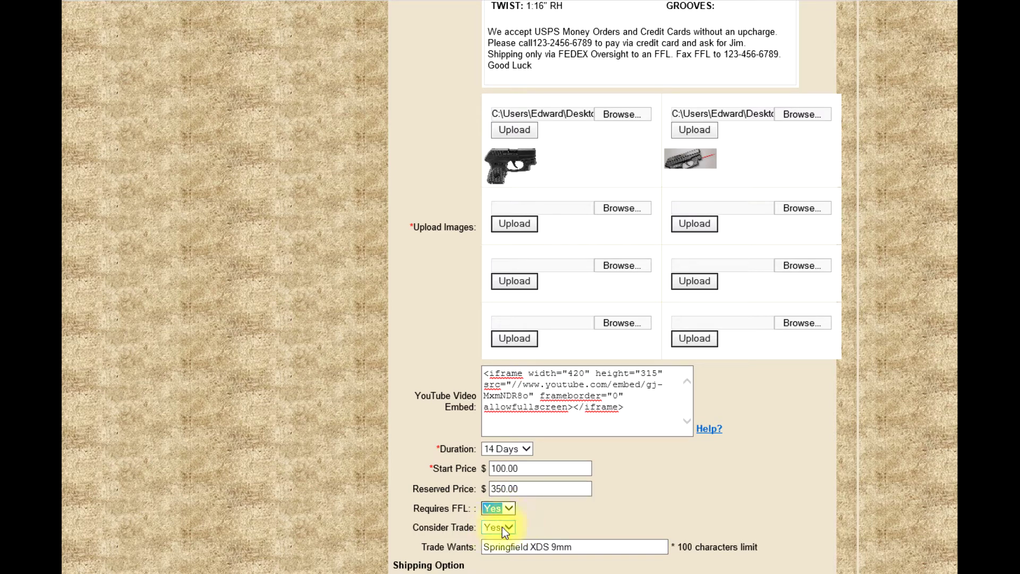
{"action": "left_click", "coordinate": [502, 527]}
{"action": "left_click", "coordinate": [501, 529]}
{"action": "left_click_drag", "start_coordinate": [581, 547], "coordinate": [483, 546]}
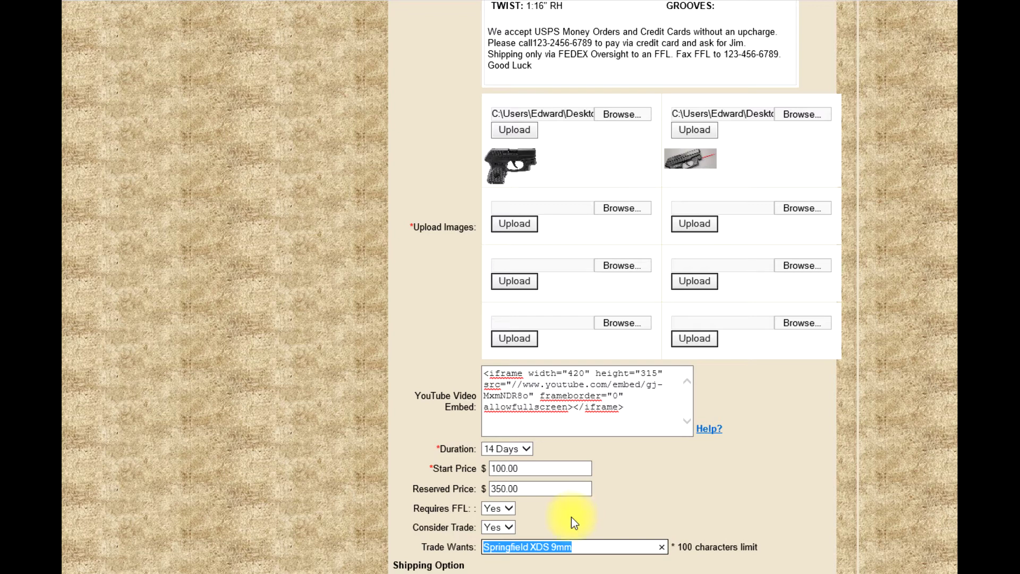
{"action": "left_click", "coordinate": [509, 527]}
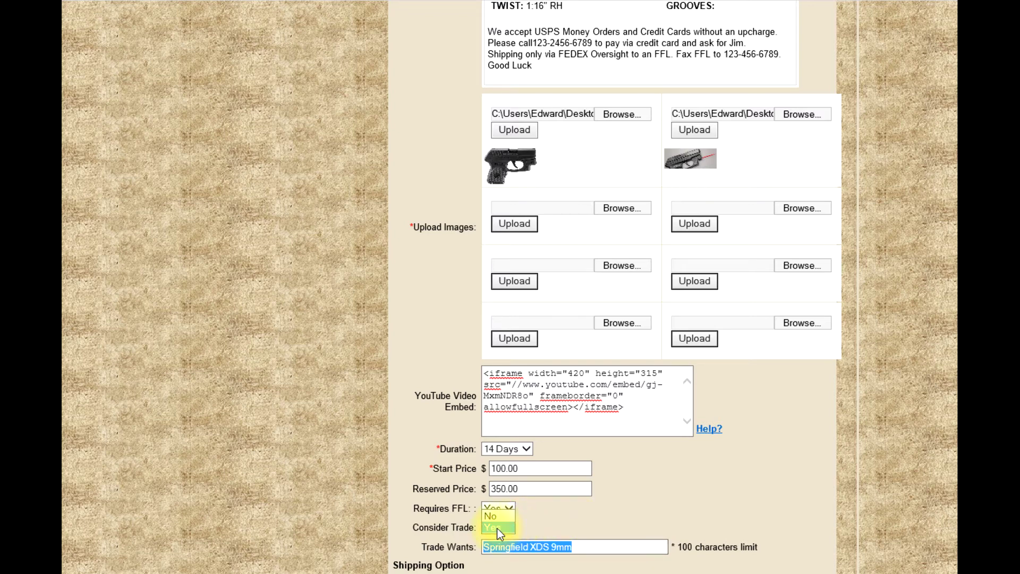
{"action": "left_click", "coordinate": [497, 510]}
- Choose FedEx Overnight shipping with a 35.00 shipping cost
{"action": "scroll", "coordinate": [582, 515], "scroll_direction": "down", "scroll_amount": 2}
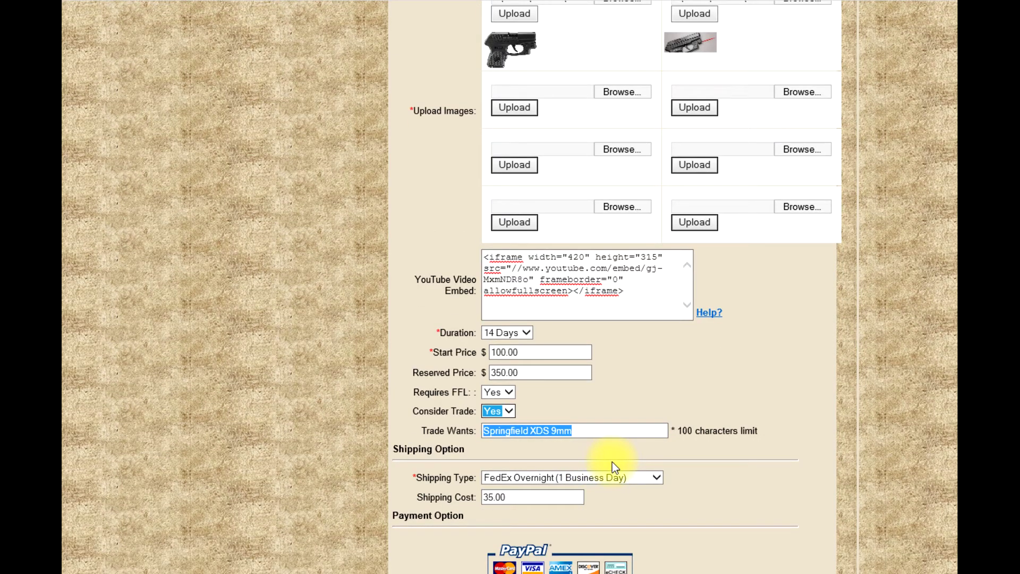
{"action": "left_click", "coordinate": [658, 476]}
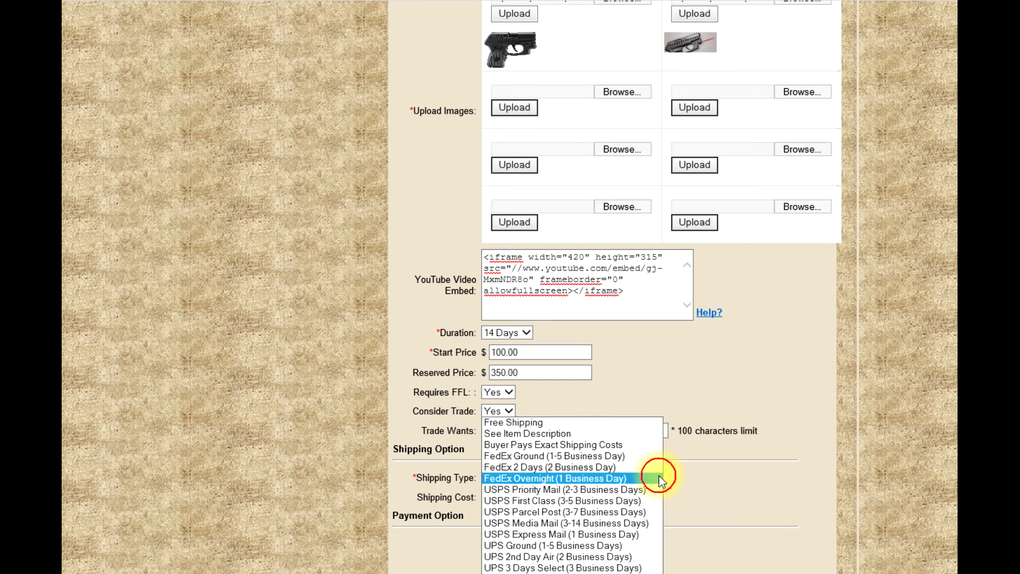
{"action": "left_click", "coordinate": [602, 478]}
{"action": "double_click", "coordinate": [494, 497]}
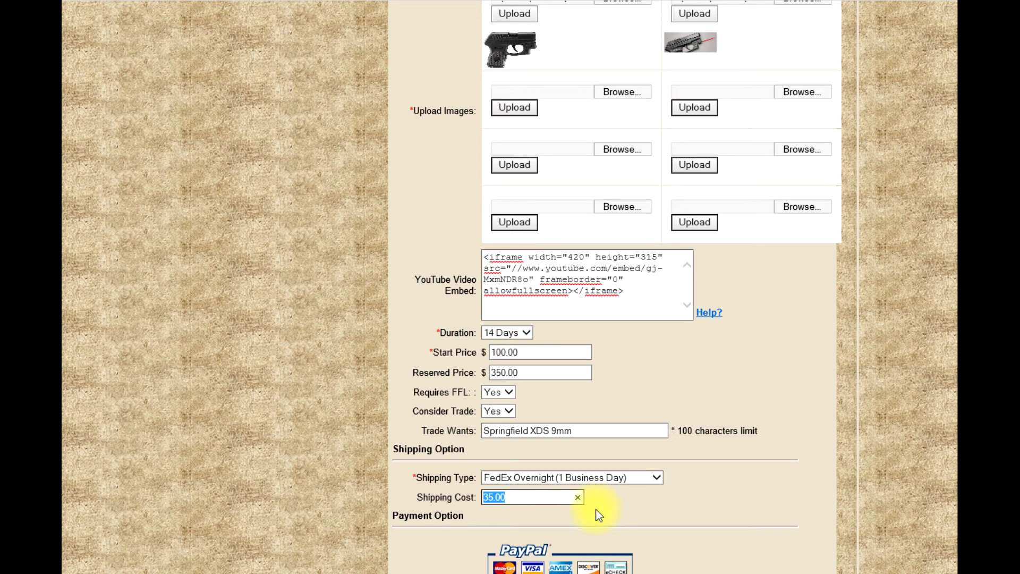
- Leave the PayPal Email field empty after typing and erasing an address
{"action": "scroll", "coordinate": [630, 513], "scroll_direction": "down", "scroll_amount": 3}
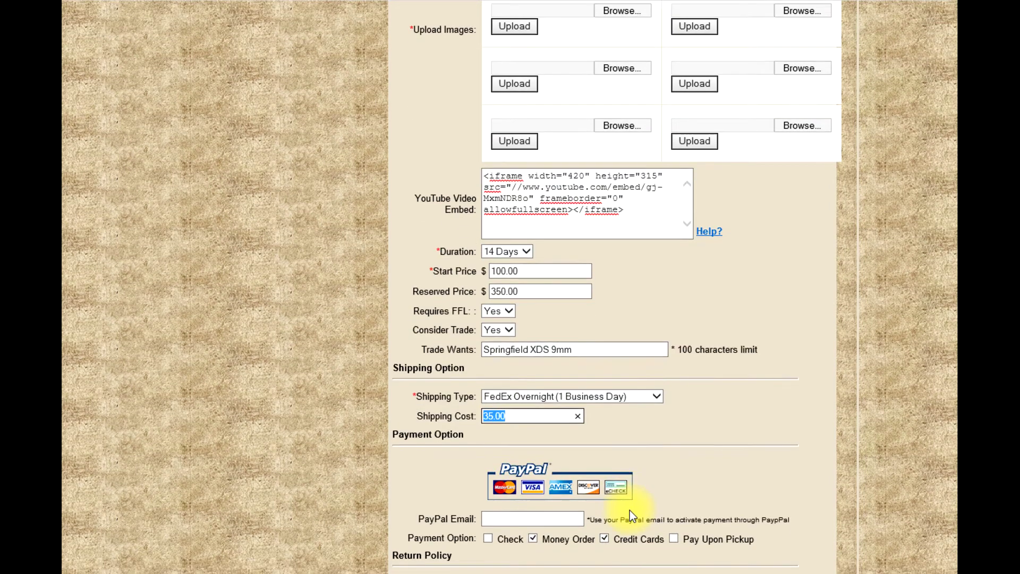
{"action": "scroll", "coordinate": [631, 513], "scroll_direction": "down", "scroll_amount": 5}
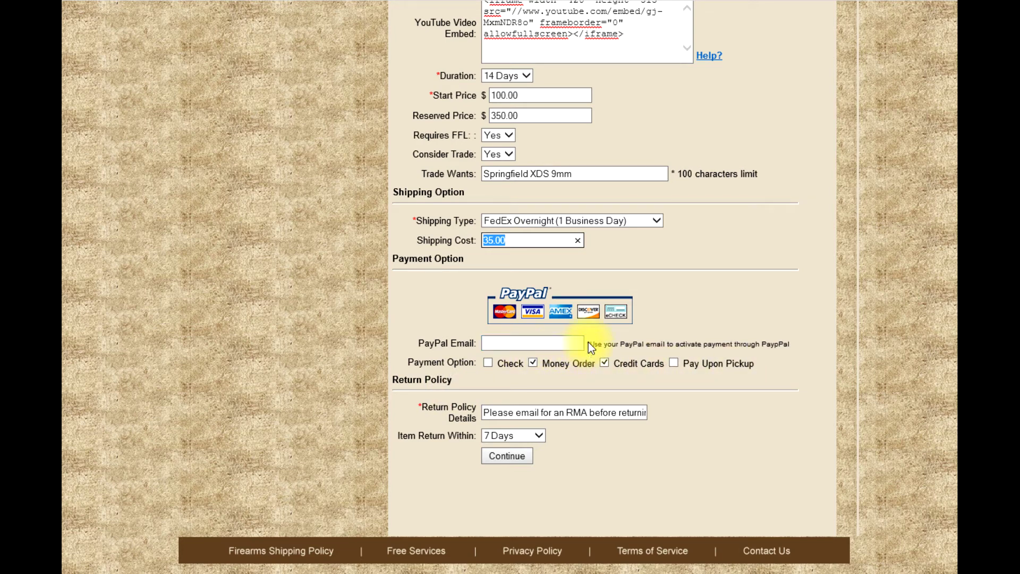
{"action": "left_click_drag", "start_coordinate": [589, 343], "coordinate": [672, 333]}
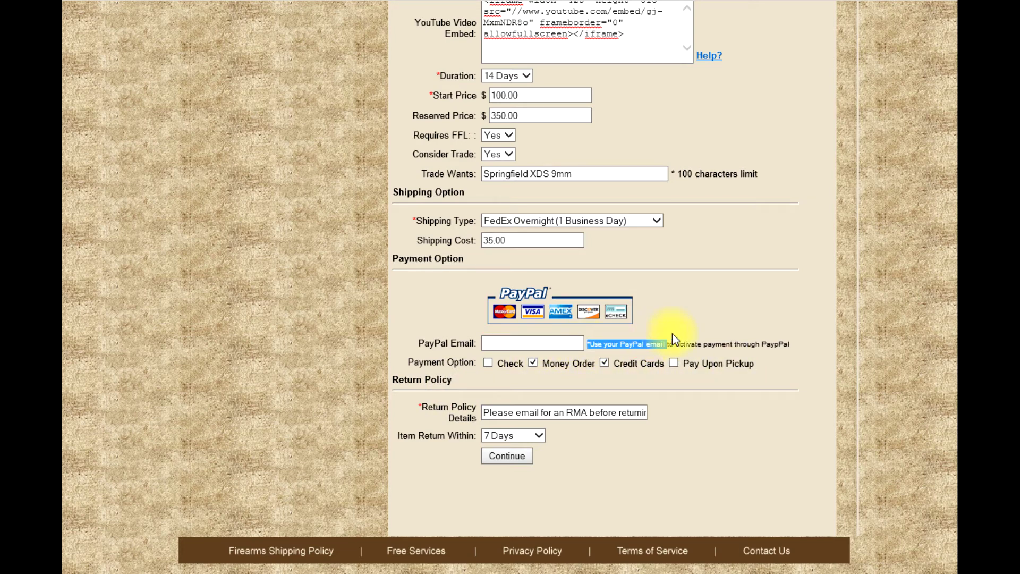
{"action": "left_click", "coordinate": [780, 342]}
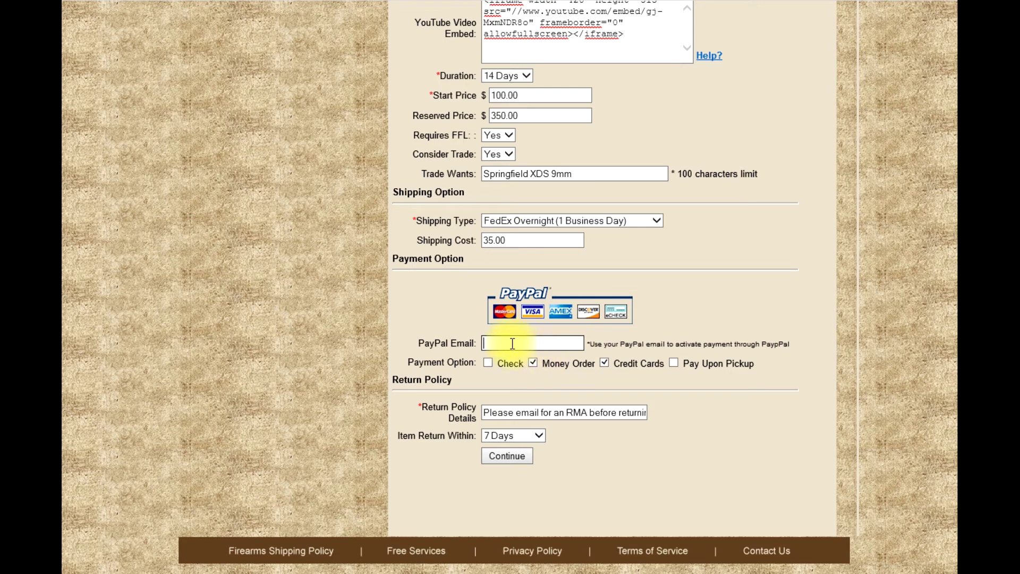
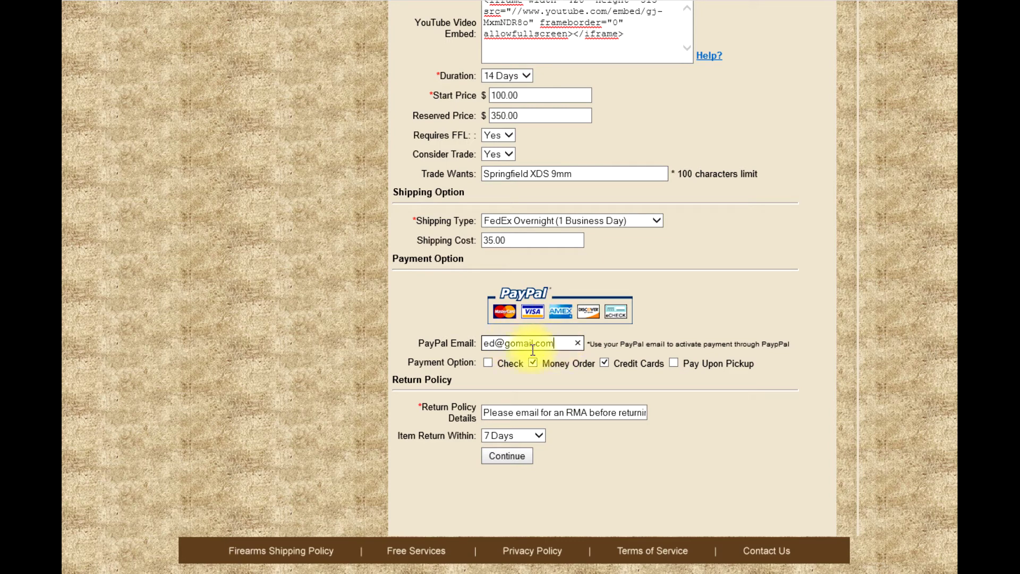
{"action": "left_click_drag", "start_coordinate": [555, 344], "coordinate": [455, 346]}
{"action": "key", "text": "BackSpace"}
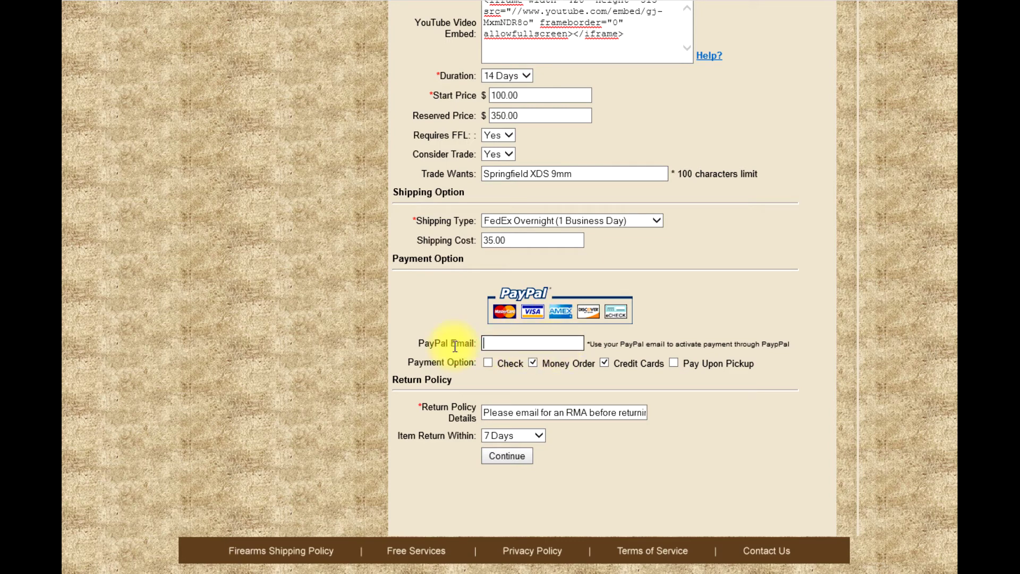
- Accept Check and Credit Cards as payment methods
{"action": "left_click", "coordinate": [534, 364]}
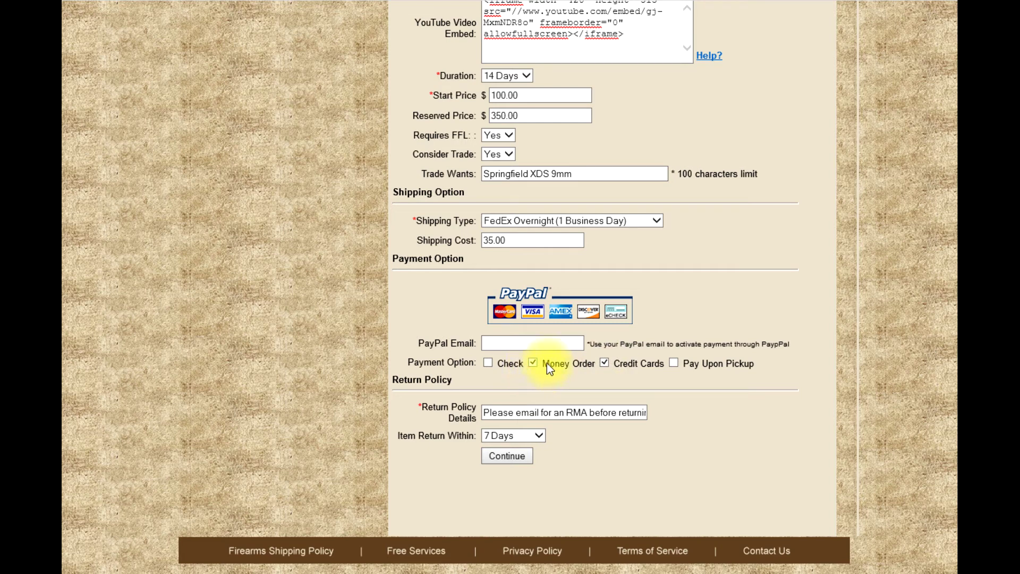
{"action": "left_click", "coordinate": [533, 364]}
{"action": "left_click", "coordinate": [609, 362]}
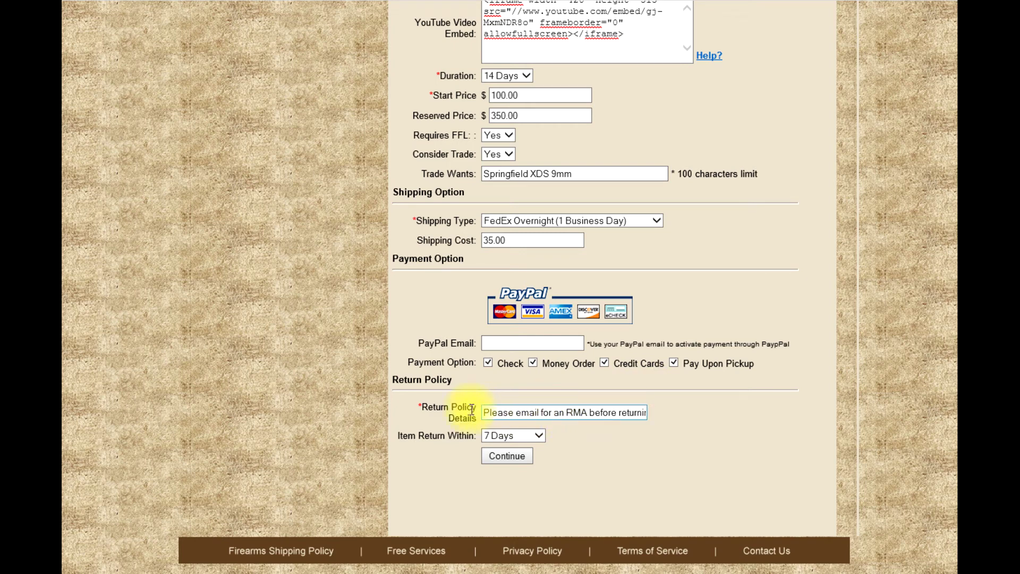
- Keep the RMA return policy text, set returns within 7 Days, and submit the listing
{"action": "left_click_drag", "start_coordinate": [422, 406], "coordinate": [481, 425]}
{"action": "left_click", "coordinate": [495, 413]}
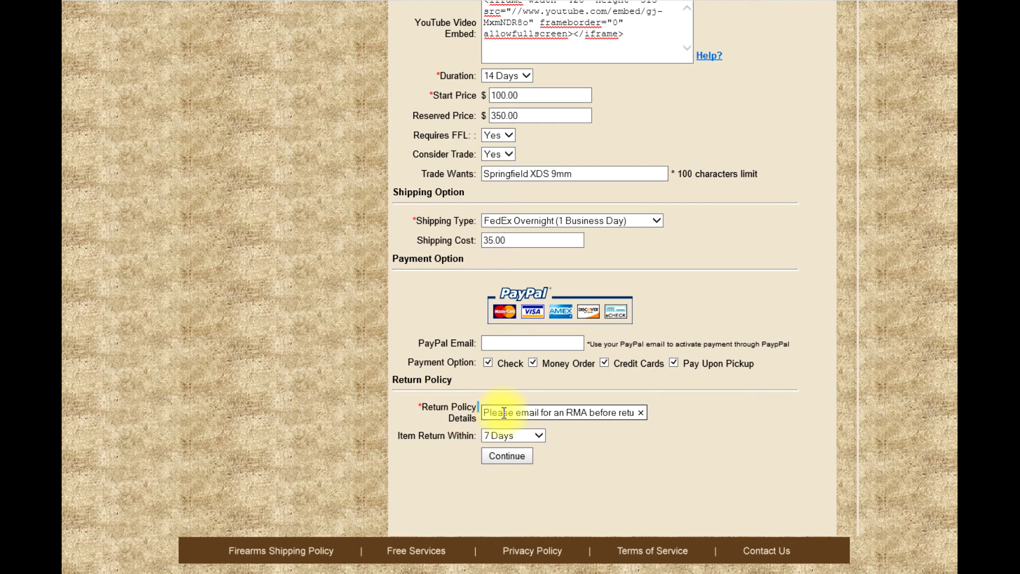
{"action": "left_click", "coordinate": [521, 437]}
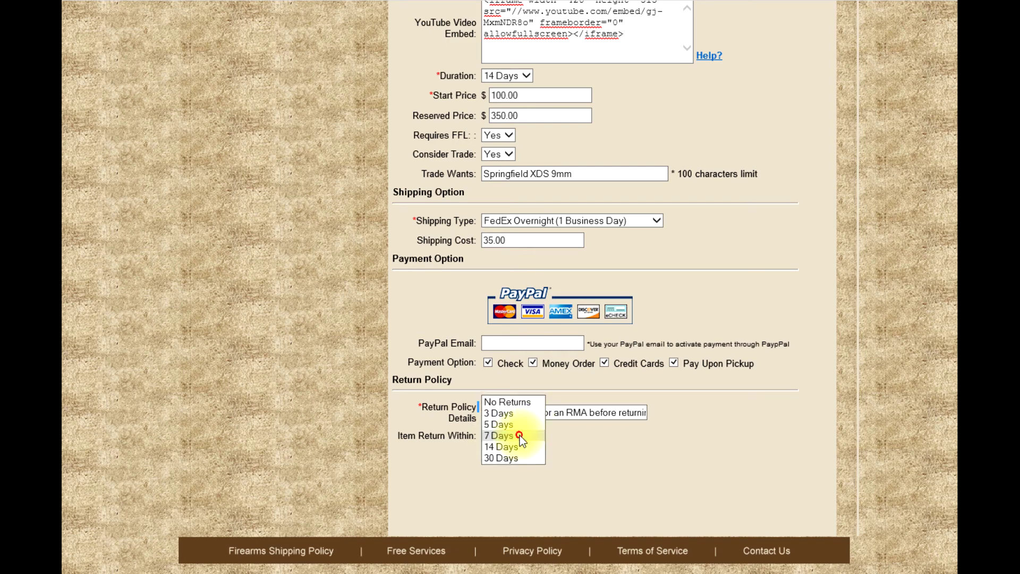
{"action": "left_click", "coordinate": [519, 436]}
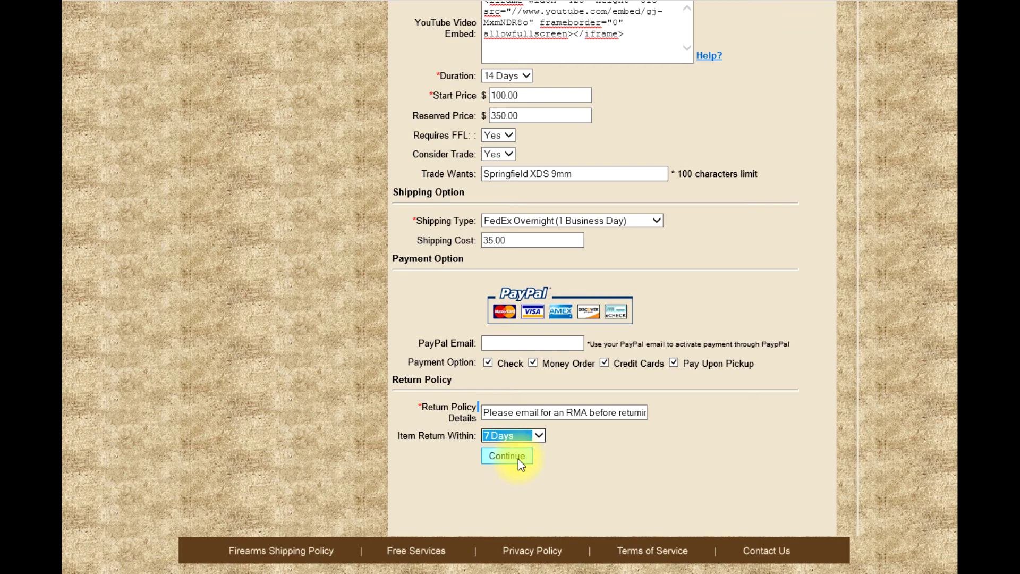
{"action": "left_click", "coordinate": [518, 459]}
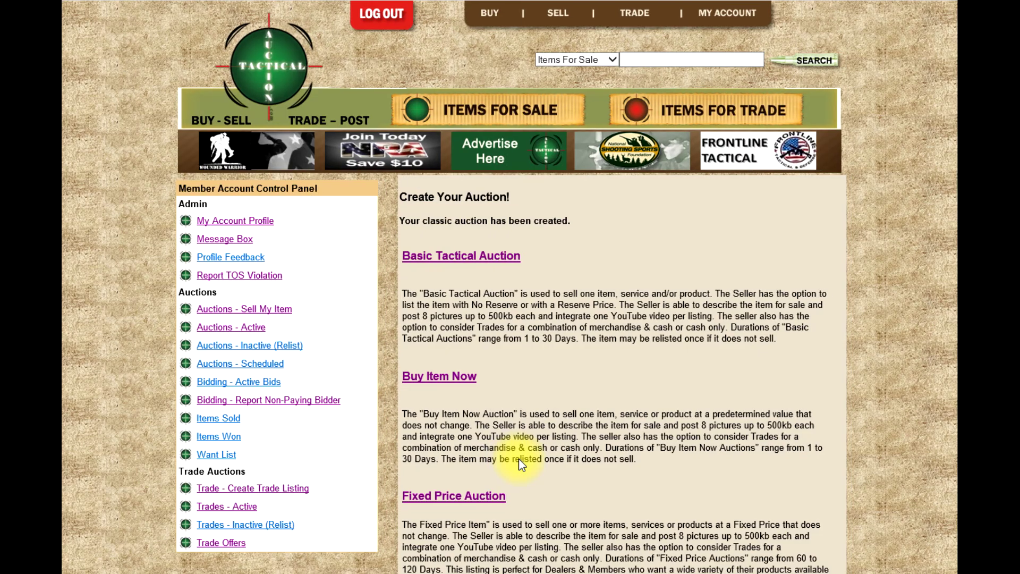
- Go to the home page via the Tactical Auction logo to see the new Ruger LCP listing
{"action": "left_click_drag", "start_coordinate": [573, 223], "coordinate": [407, 222]}
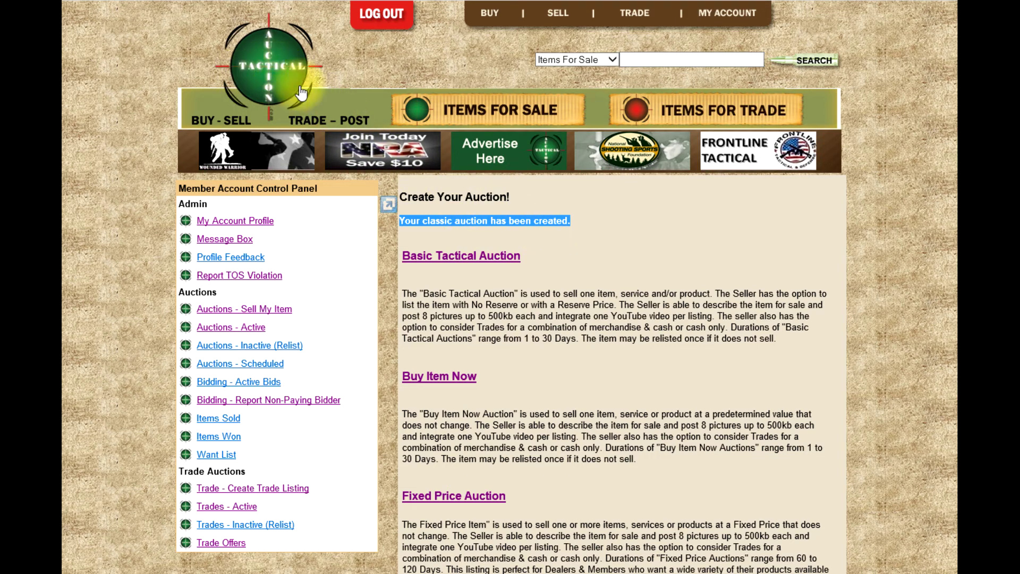
{"action": "left_click", "coordinate": [273, 74]}
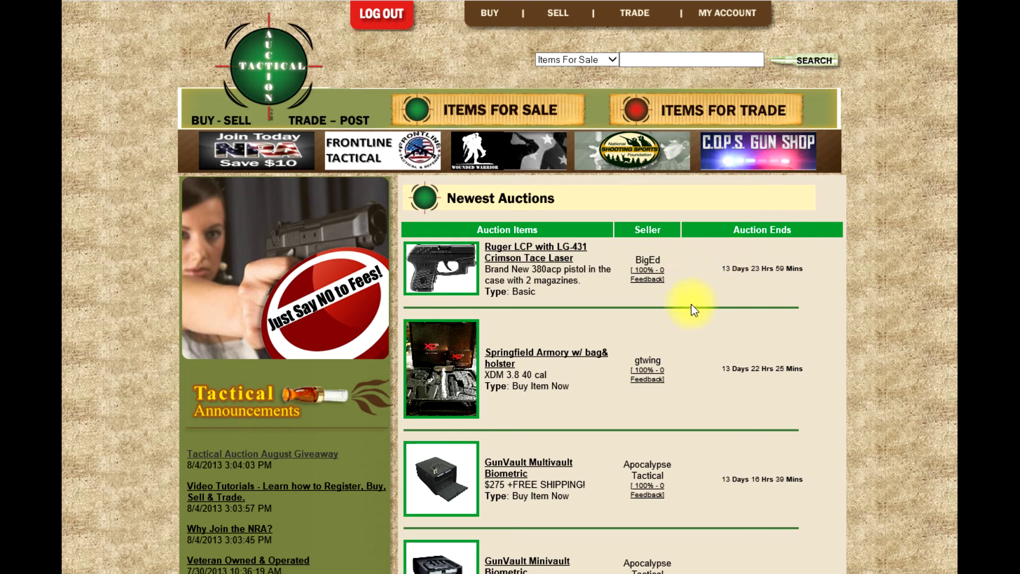
- Open the Ruger LCP listing from Newest Auctions and check its $100.00 bid and embedded LCP video
{"action": "left_click", "coordinate": [462, 265]}
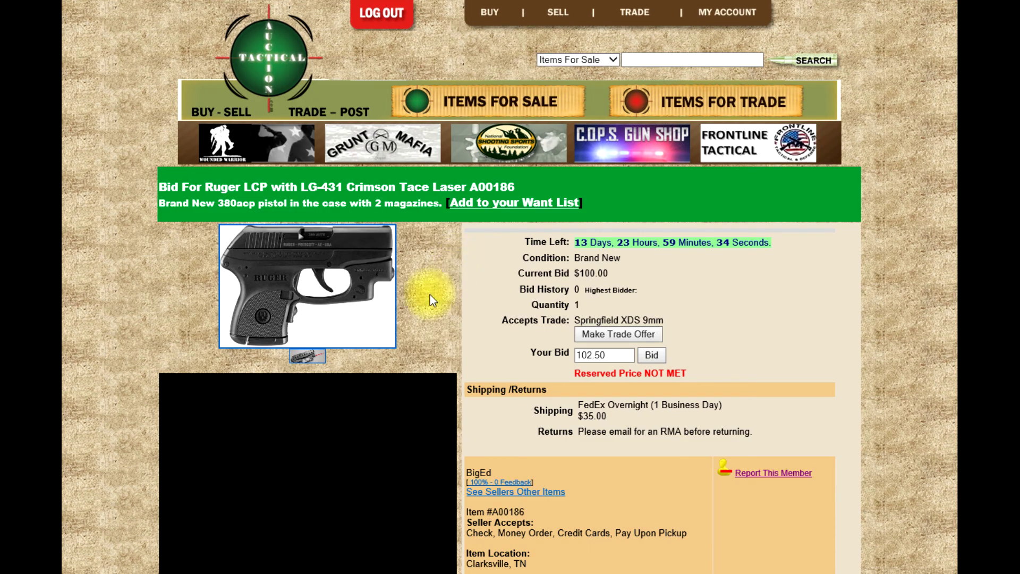
{"action": "scroll", "coordinate": [429, 294], "scroll_direction": "down", "scroll_amount": 2}
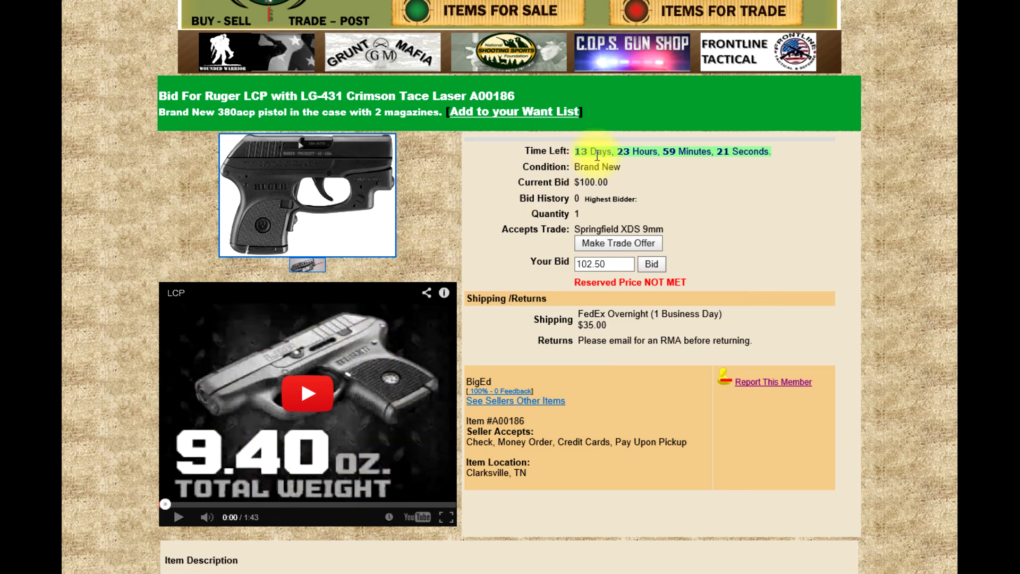
{"action": "scroll", "coordinate": [617, 156], "scroll_direction": "up", "scroll_amount": 2}
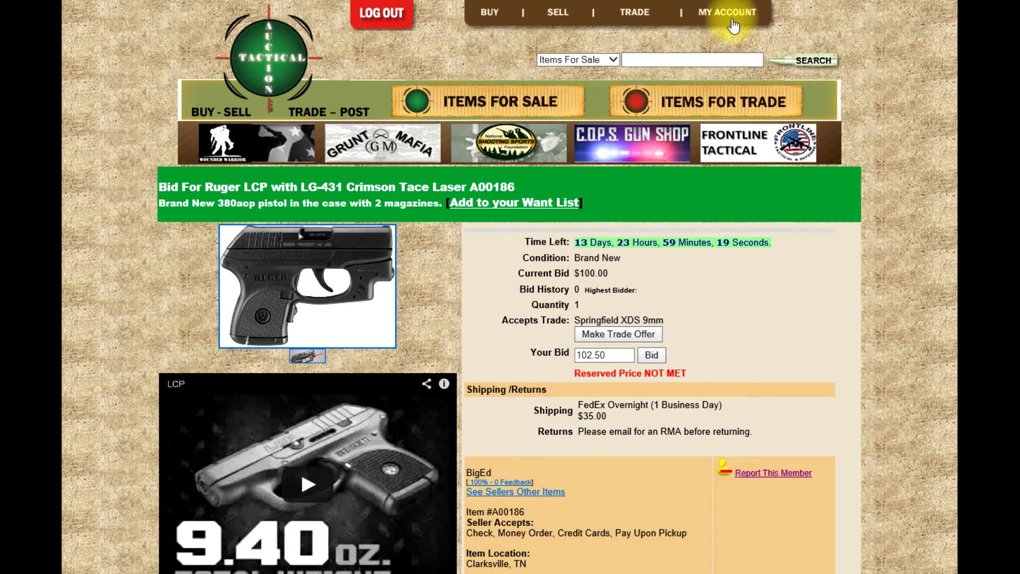
- View My Account's active auctions to find the Ruger LCP listing with 0 bids beside the Magpul PMAG
{"action": "left_click", "coordinate": [732, 19]}
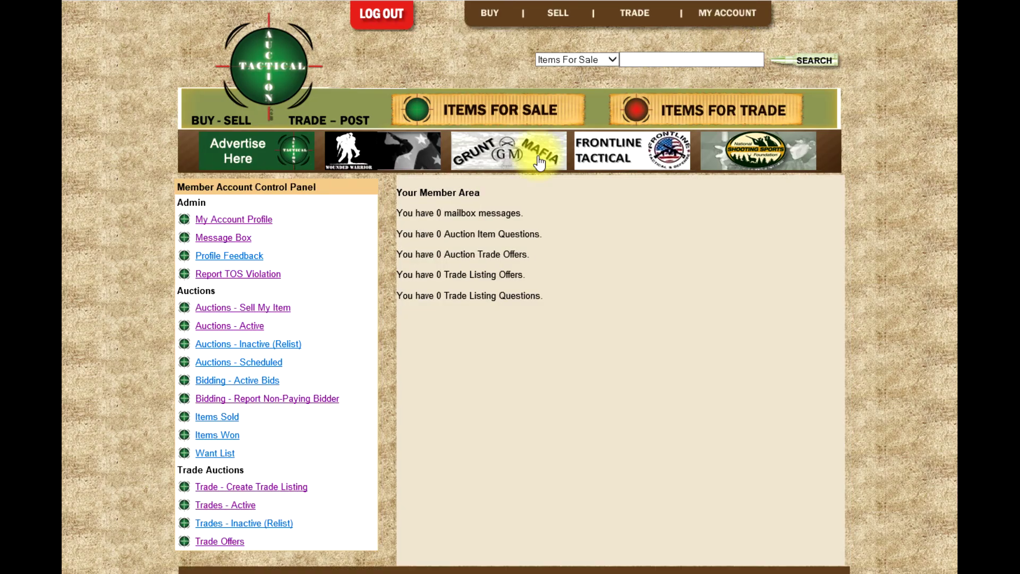
{"action": "left_click", "coordinate": [239, 328]}
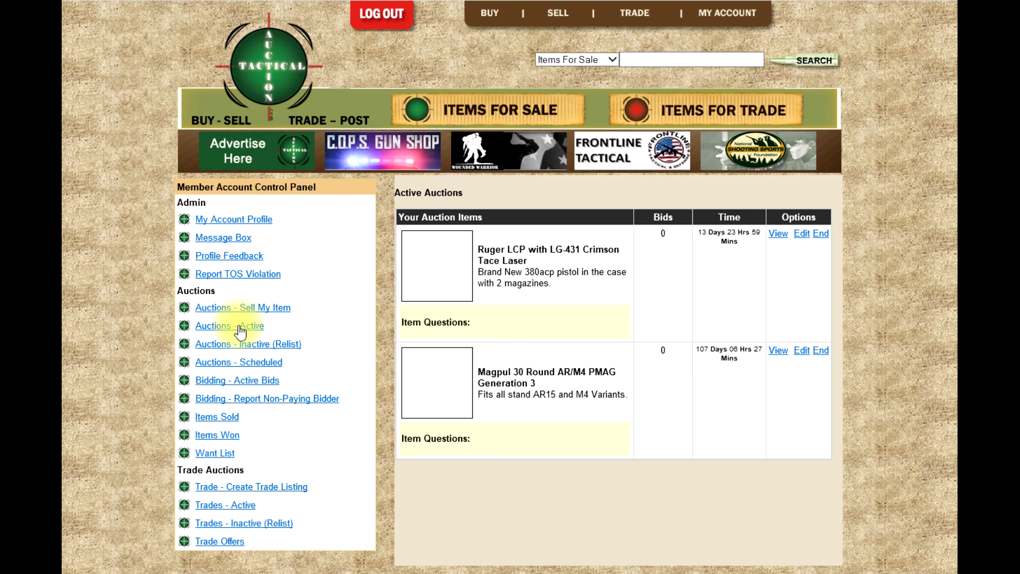